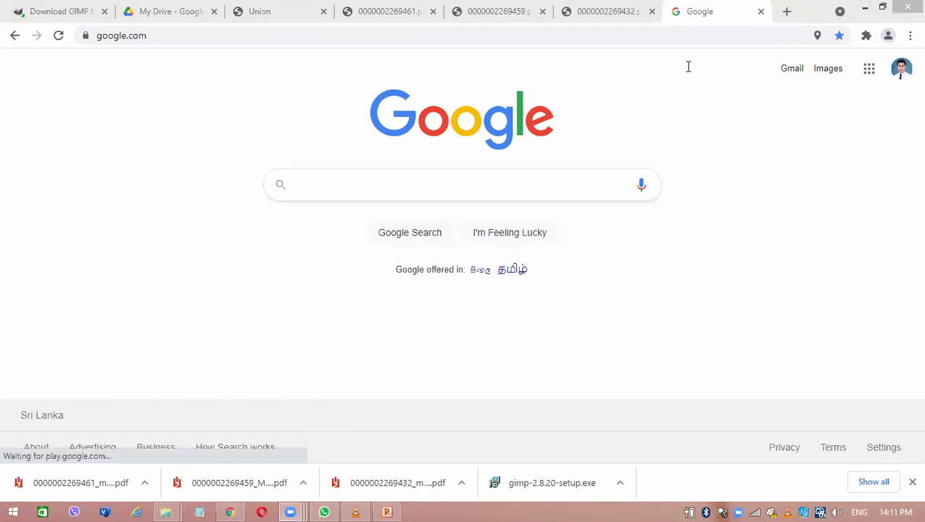
# Step: Open the Gmail inbox and check the list of signed-in Google accounts
pyautogui.click(792, 69)
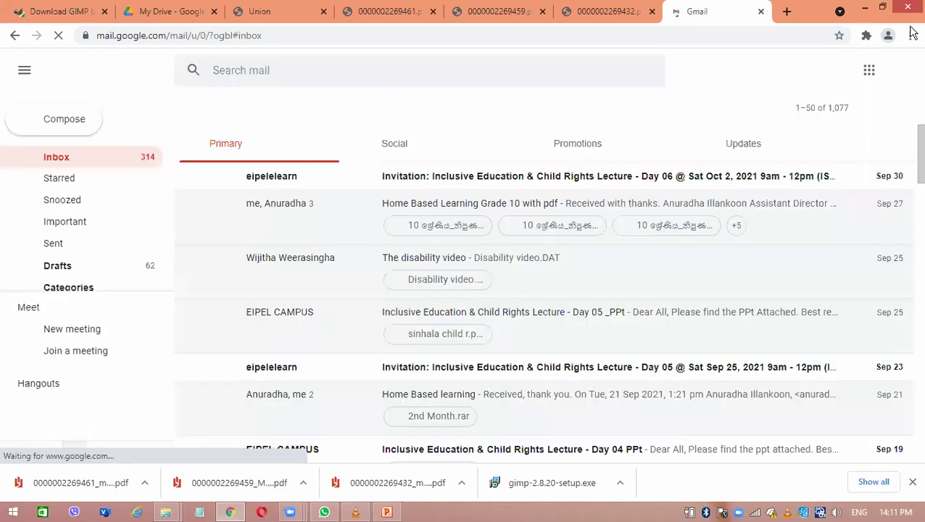
pyautogui.click(903, 72)
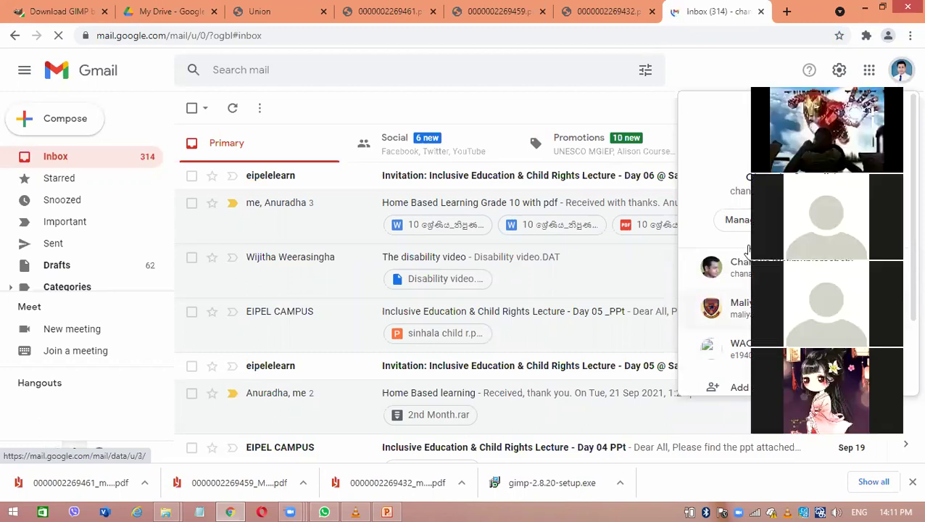
pyautogui.click(491, 114)
pyautogui.click(346, 81)
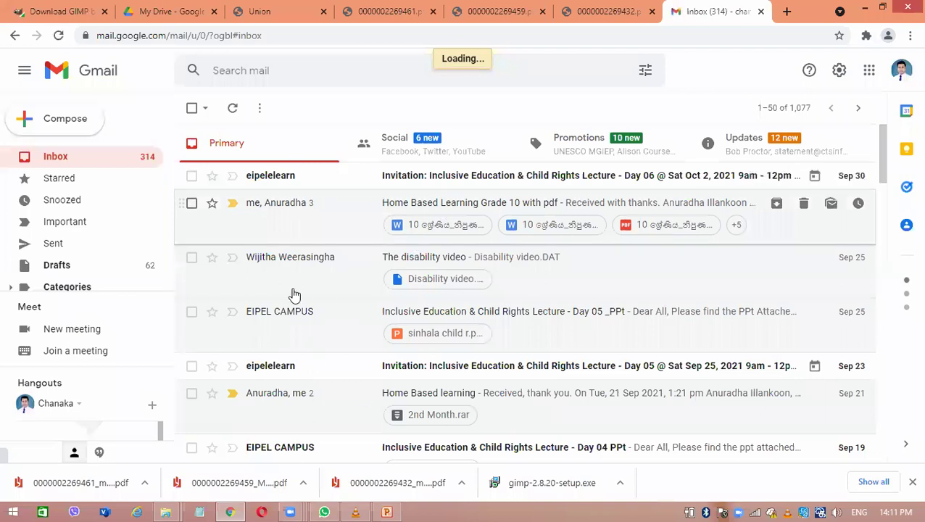
# Step: Read the "Home Based Learning Grade 10 with pdf" conversation and return to the inbox
pyautogui.click(387, 240)
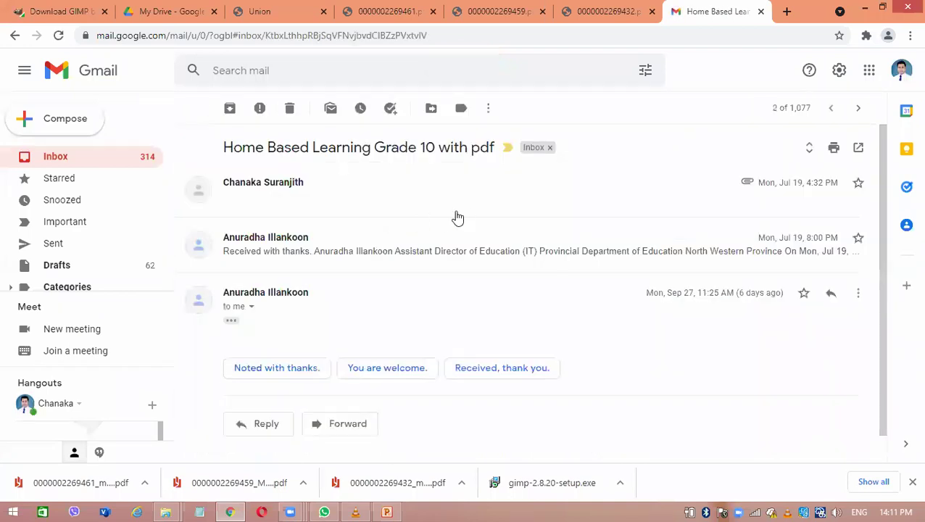
pyautogui.click(60, 157)
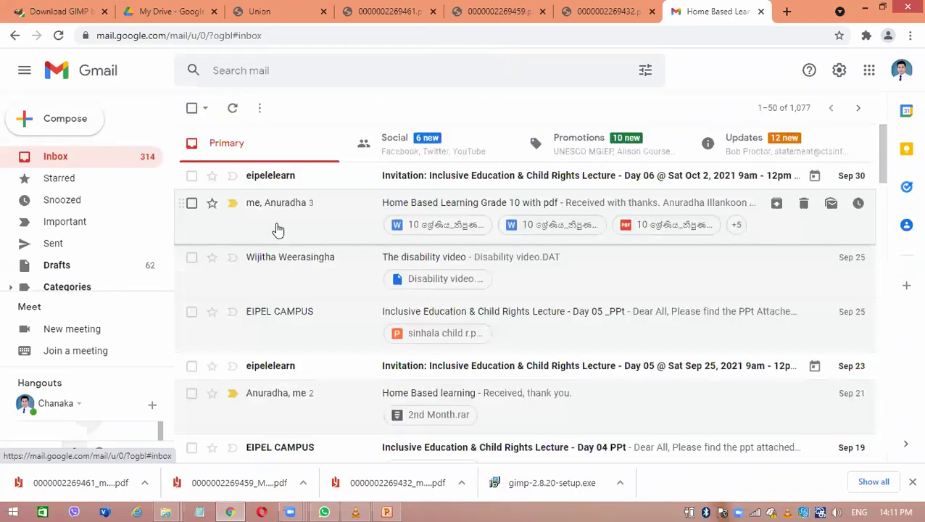
pyautogui.click(406, 205)
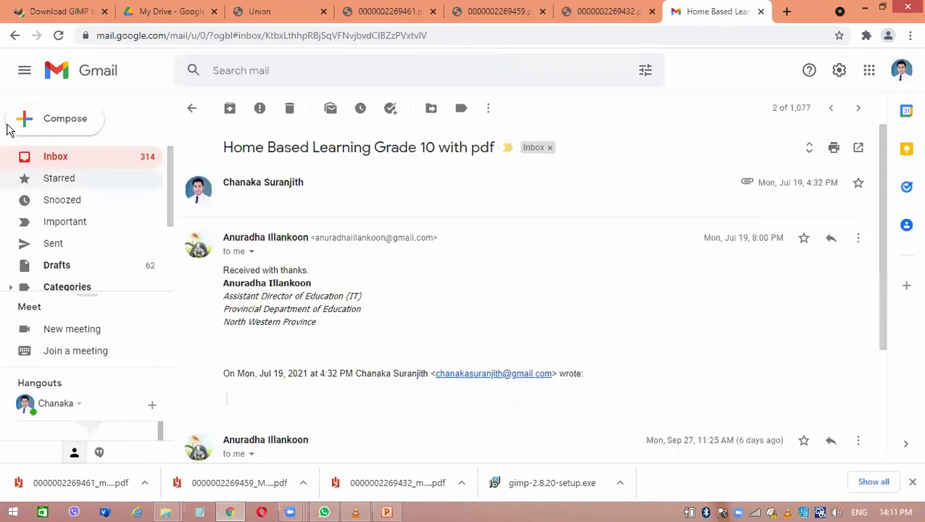
pyautogui.click(55, 157)
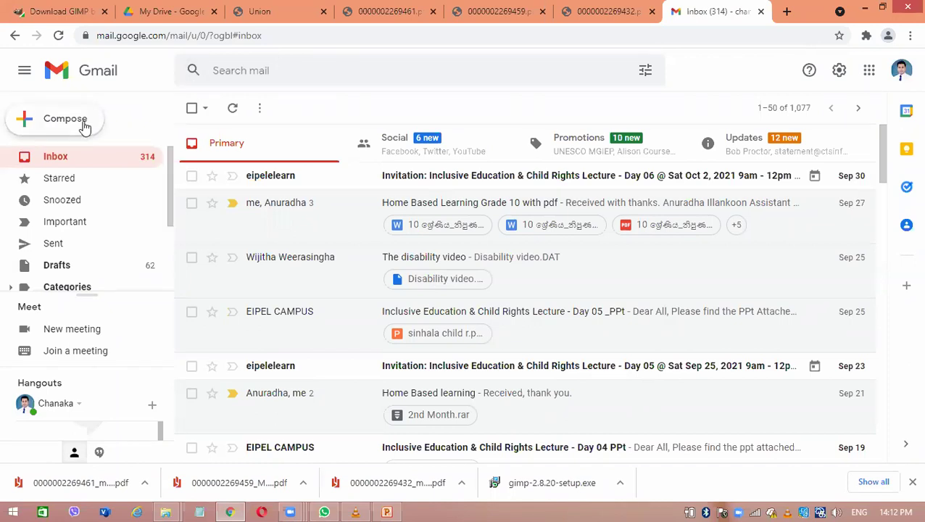
# Step: Start a new email addressed to the suggested contact with the subject "ICT class"
pyautogui.click(33, 125)
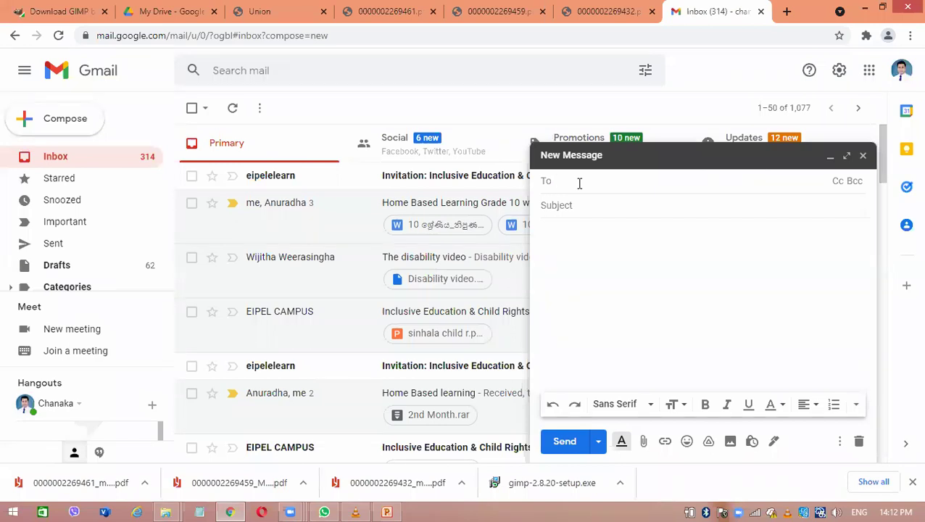
pyautogui.write('lanse')
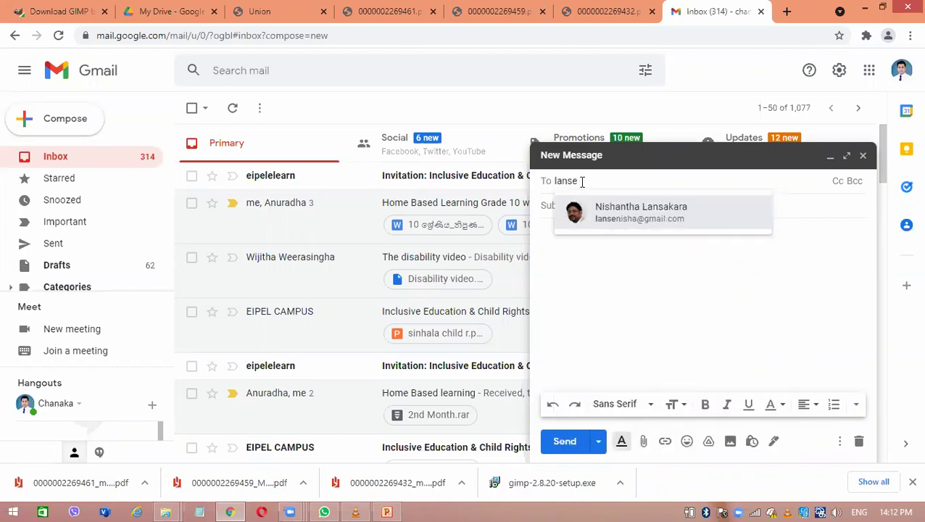
pyautogui.click(656, 224)
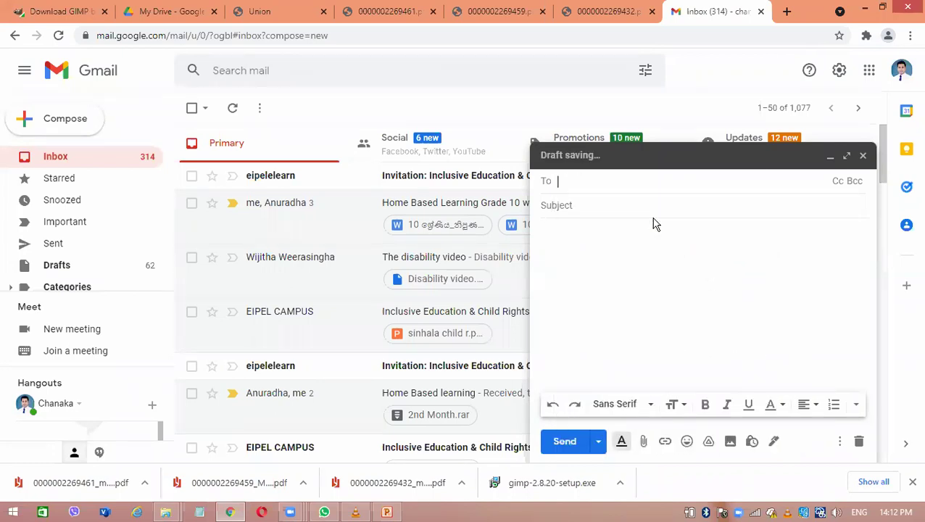
pyautogui.click(591, 206)
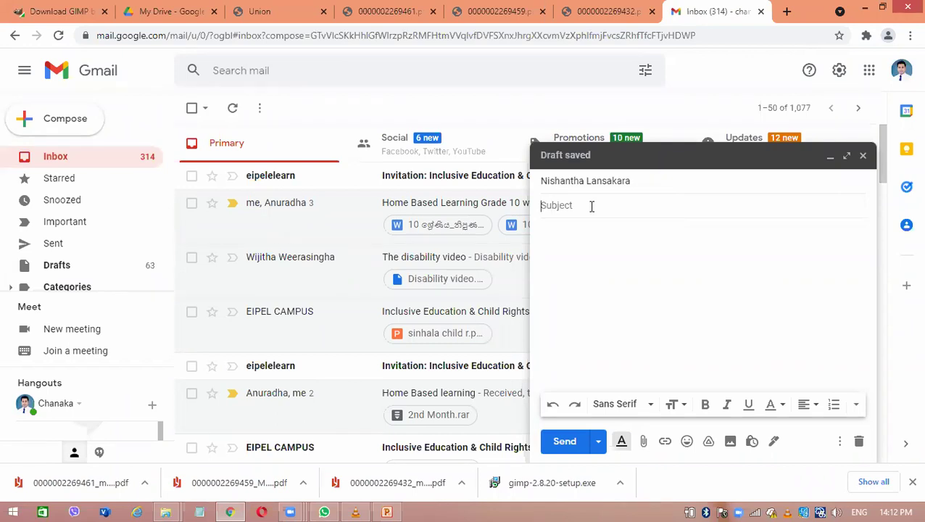
pyautogui.write('ICT class')
# Step: Write the message body "Dear friend" with a second line "Today i am starting grade 6 ICT class plz join your friends"
pyautogui.click(584, 231)
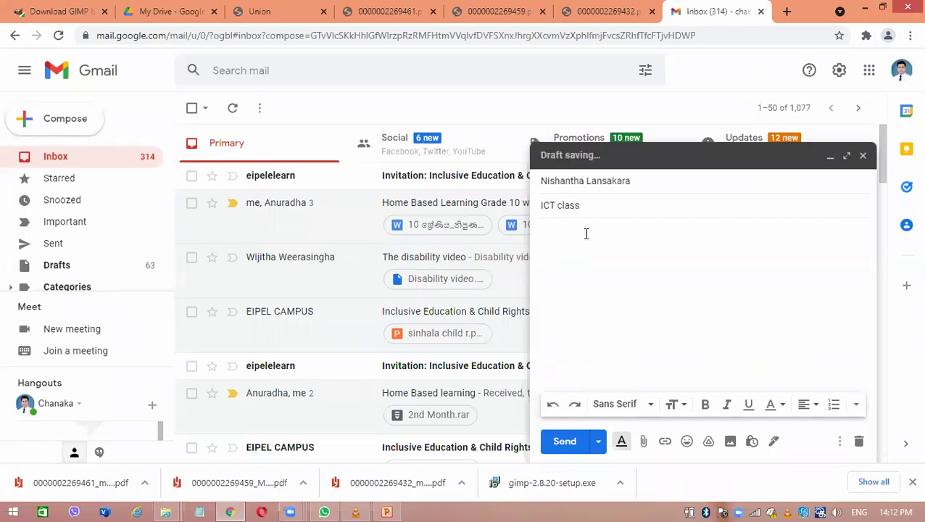
pyautogui.write('Dear frie')
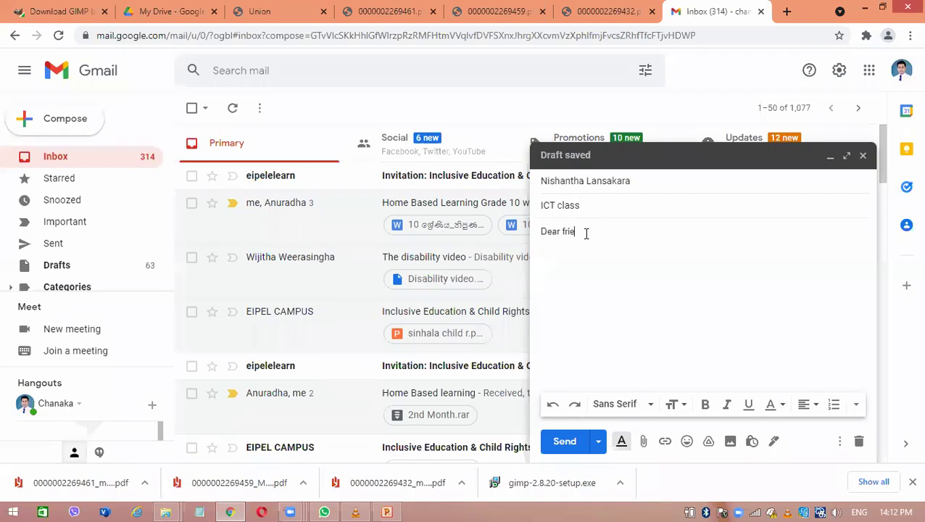
pyautogui.write('nd')
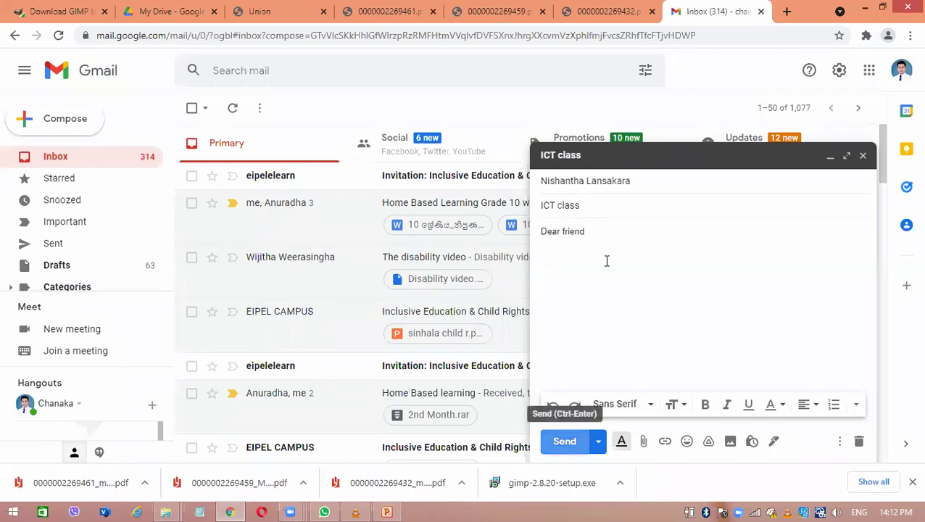
pyautogui.press('Return')
pyautogui.write('Today ')
pyautogui.write('I')
pyautogui.write(' am sta')
pyautogui.write('rt')
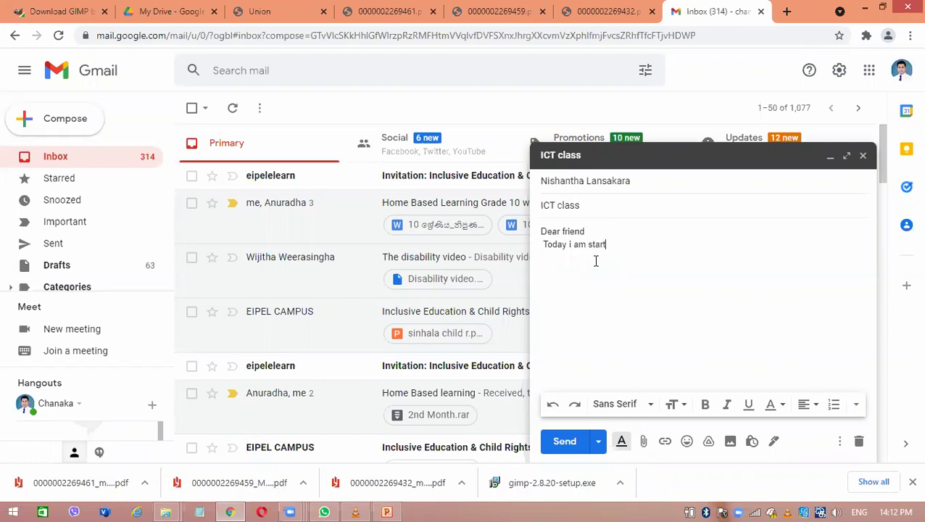
pyautogui.write('ing grade 6 ICT class')
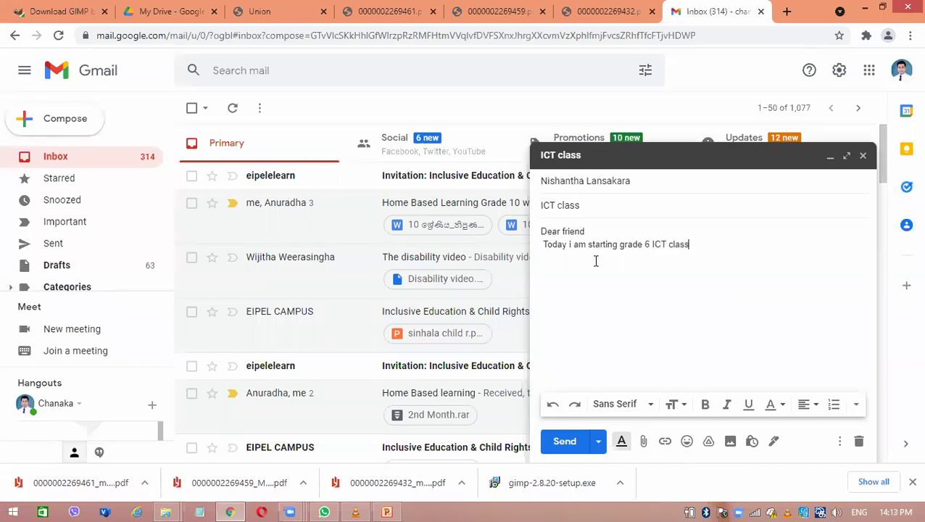
pyautogui.write(' plz join your friends')
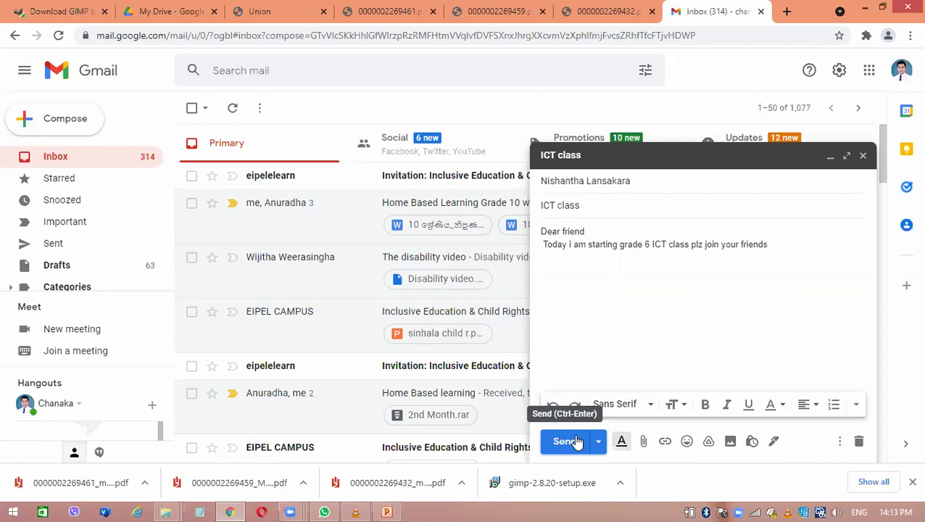
# Step: Remove the recipient and the subject text from the email draft
pyautogui.click(638, 181)
pyautogui.doubleClick(638, 181)
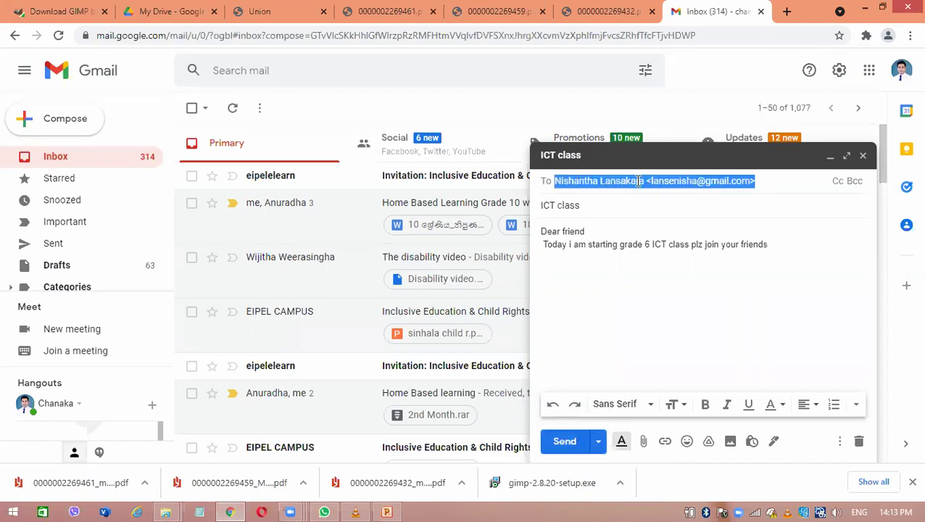
pyautogui.press('BackSpace')
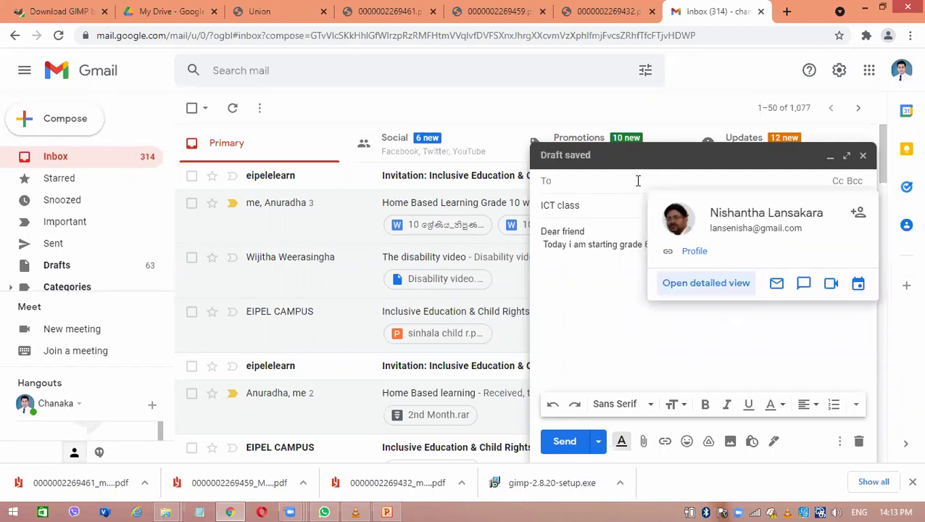
pyautogui.doubleClick(585, 208)
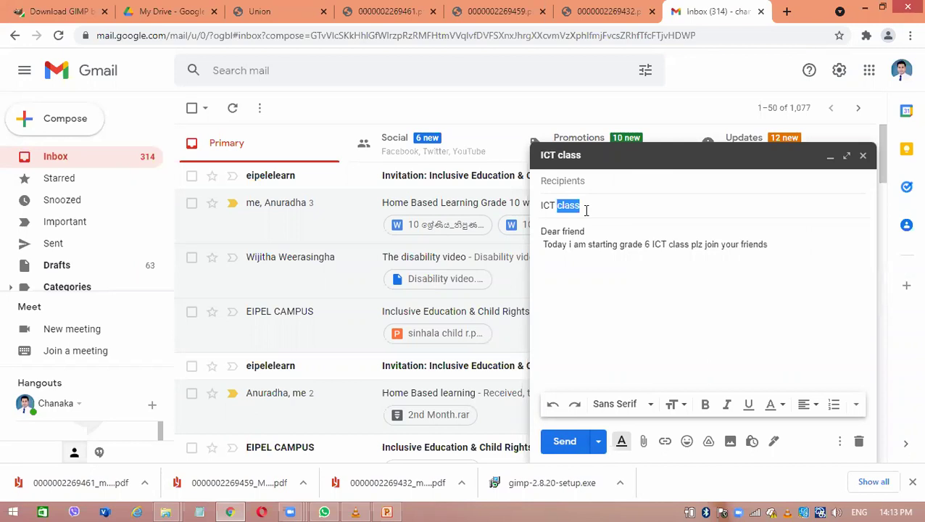
pyautogui.press('BackSpace')
pyautogui.press('BackSpace')
pyautogui.press('BackSpace')
pyautogui.press('BackSpace')
pyautogui.press('BackSpace')
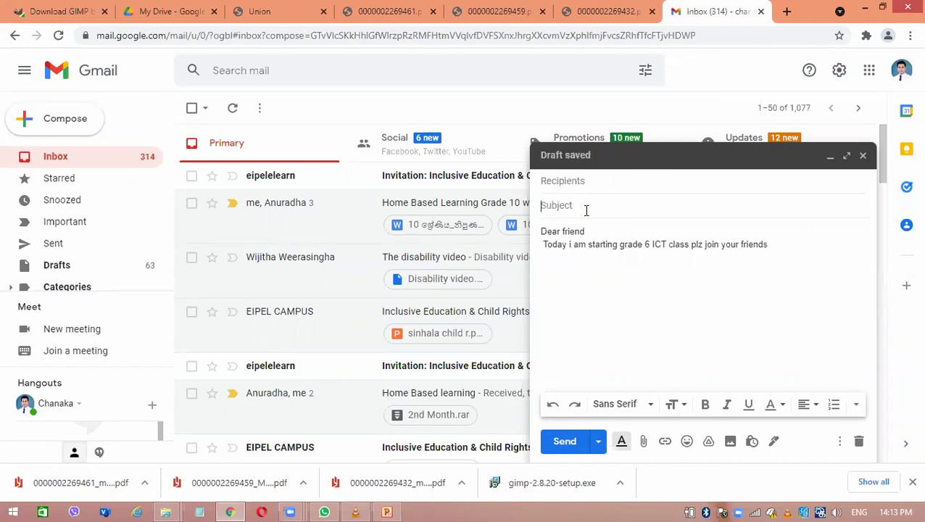
# Step: Delete all of the text in the draft's message body
pyautogui.click(598, 233)
pyautogui.tripleClick(598, 235)
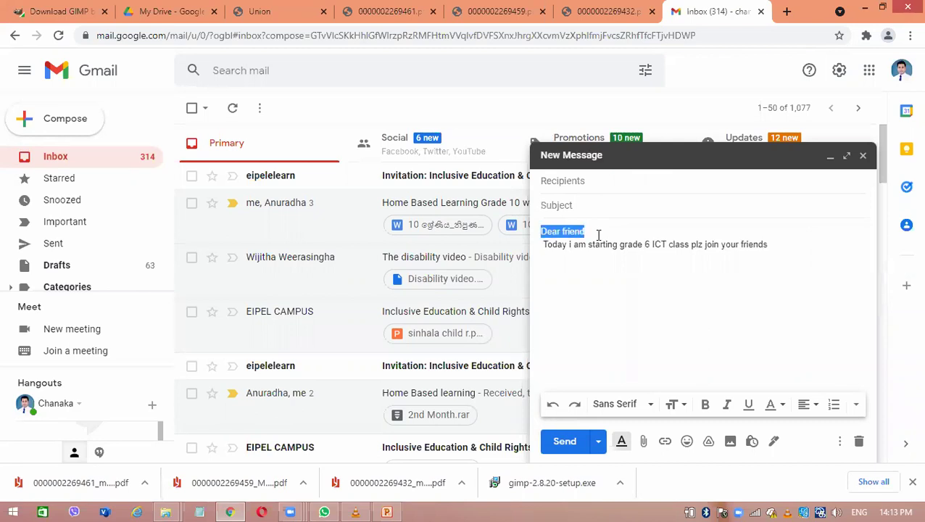
pyautogui.press('Delete')
pyautogui.press('Delete')
pyautogui.press('Delete')
pyautogui.press('Delete')
pyautogui.press('Delete')
pyautogui.press('Delete')
pyautogui.press('Delete')
pyautogui.press('Delete')
pyautogui.press('Delete')
pyautogui.press('Delete')
pyautogui.press('Delete')
pyautogui.press('Delete')
pyautogui.press('Delete')
pyautogui.press('Delete')
pyautogui.press('Delete')
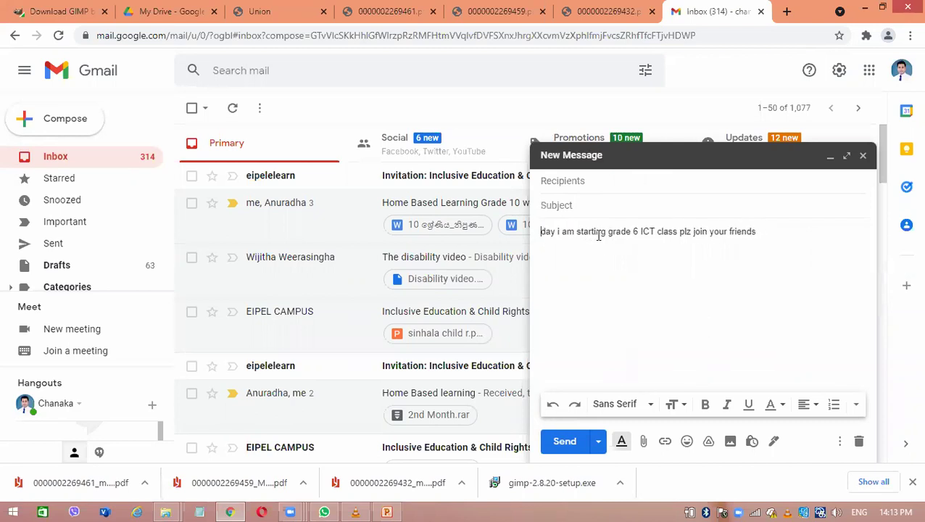
pyautogui.press('Delete')
pyautogui.press('Delete')
pyautogui.press('Delete')
pyautogui.press('Delete')
pyautogui.press('Delete')
pyautogui.press('Delete')
pyautogui.press('Delete')
pyautogui.press('Delete')
pyautogui.press('Delete')
pyautogui.press('Delete')
pyautogui.press('Delete')
pyautogui.press('Delete')
pyautogui.press('Delete')
pyautogui.press('Delete')
pyautogui.press('Delete')
pyautogui.press('Delete')
pyautogui.press('Delete')
pyautogui.press('Delete')
pyautogui.press('Delete')
pyautogui.press('Delete')
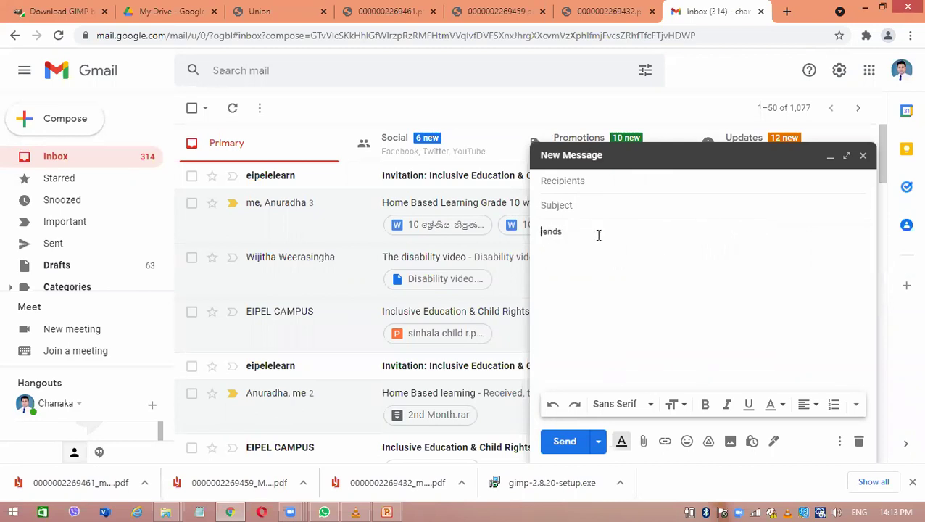
# Step: Go through the blank draft's recipient, subject and body fields, and minimize the message window
pyautogui.click(687, 180)
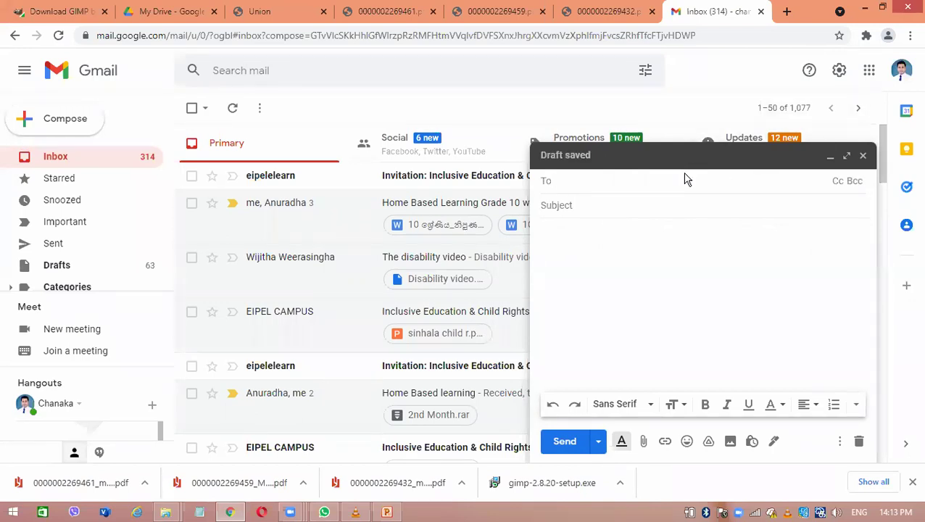
pyautogui.click(668, 207)
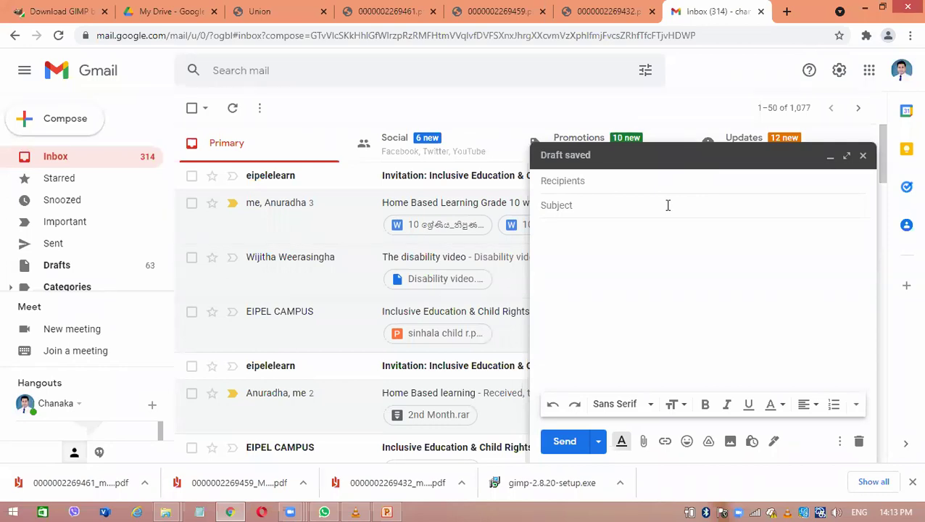
pyautogui.click(646, 258)
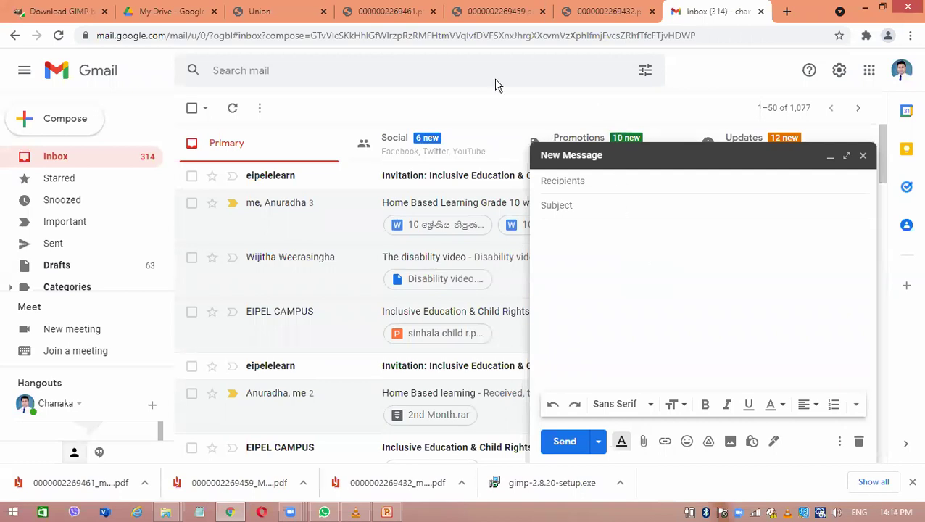
pyautogui.click(832, 158)
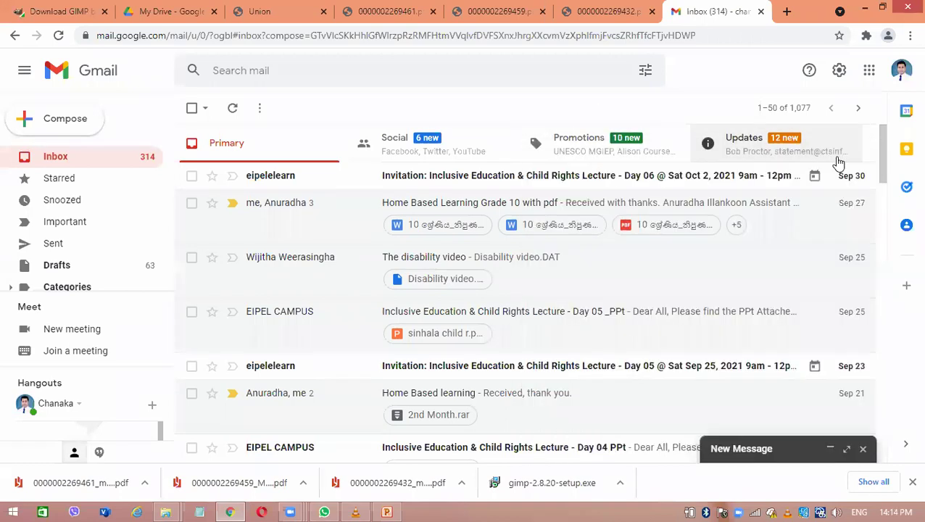
# Step: Download the Disability video.DAT attachment from the email "The disability video" and return to the inbox
pyautogui.click(51, 158)
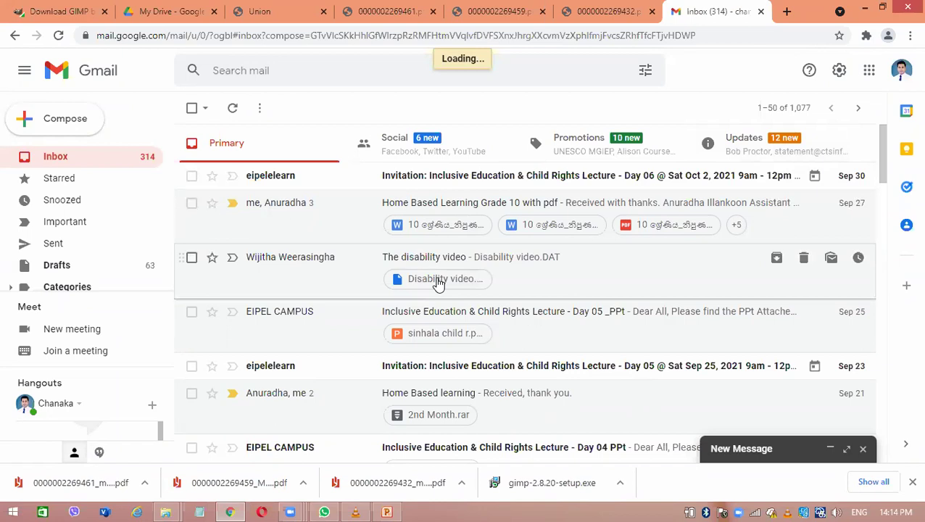
pyautogui.click(472, 261)
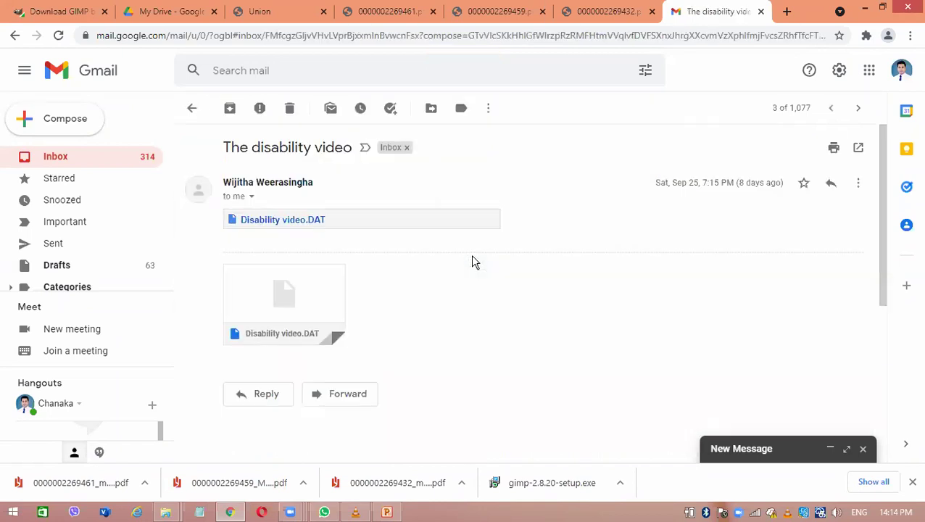
pyautogui.moveTo(304, 312)
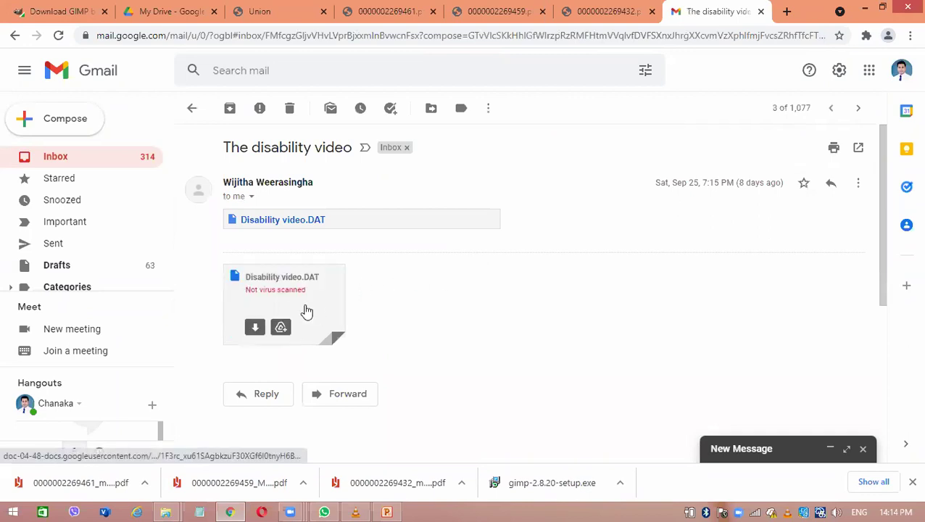
pyautogui.click(282, 304)
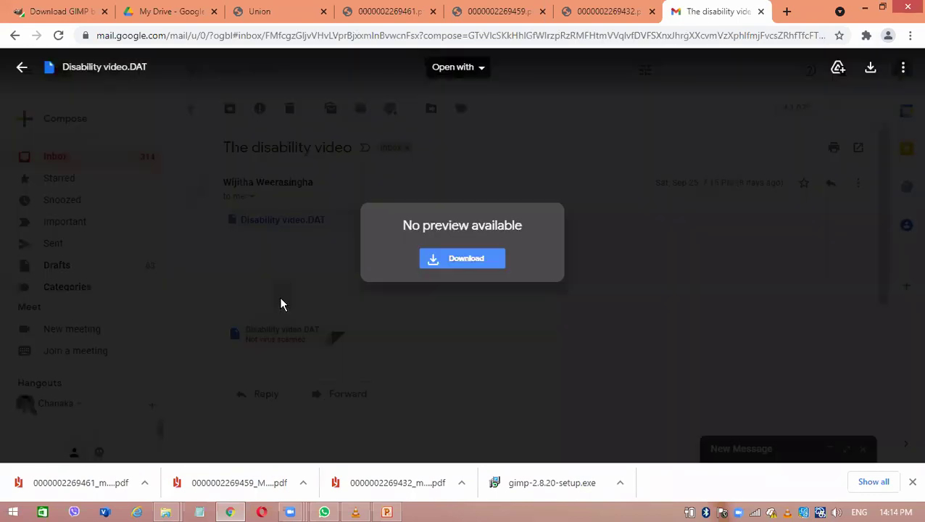
pyautogui.click(453, 261)
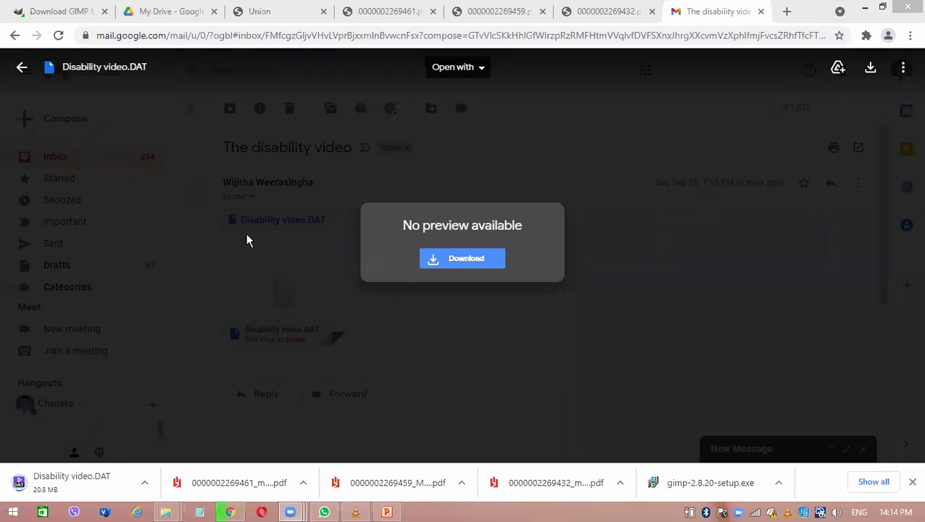
pyautogui.click(22, 66)
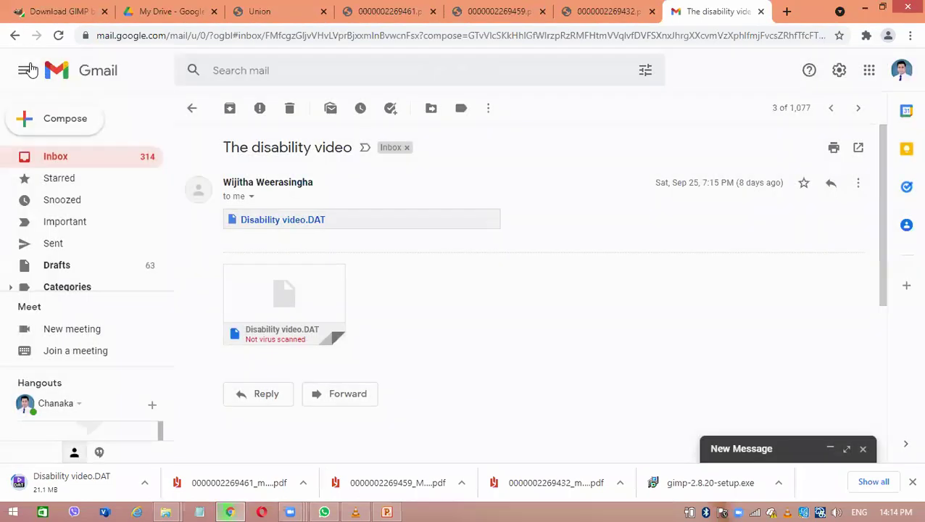
pyautogui.click(195, 108)
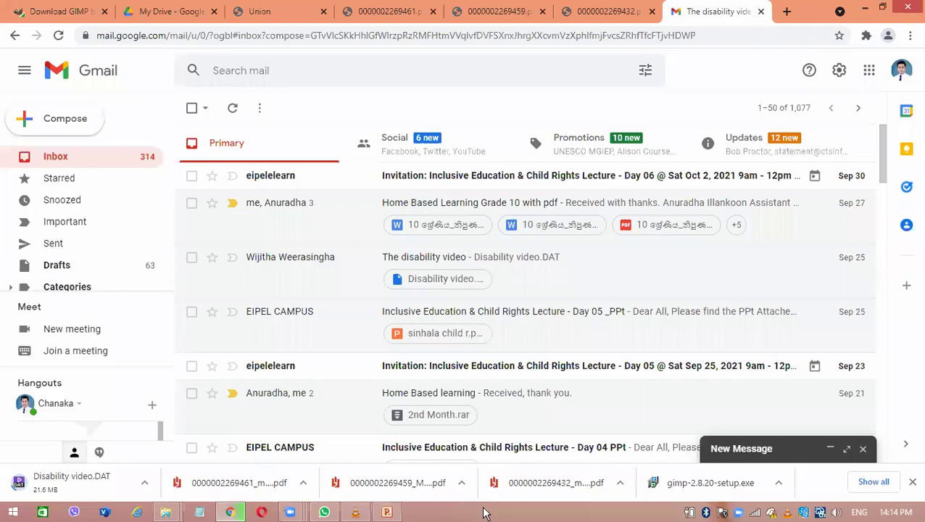
# Step: Switch from the Gmail inbox to the PowerPoint slide show on the "Services Of the Internet" slide
pyautogui.press('super+d')
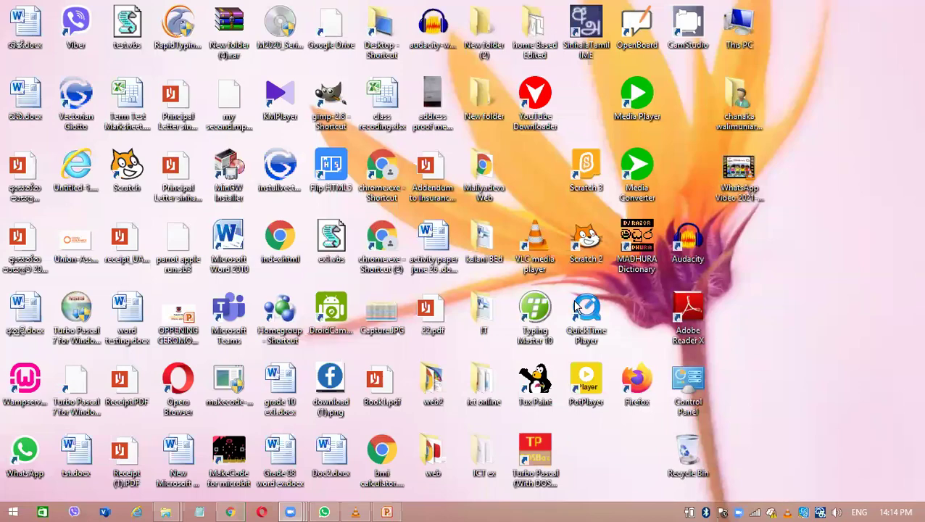
pyautogui.hotkey('alt', 'Tab')
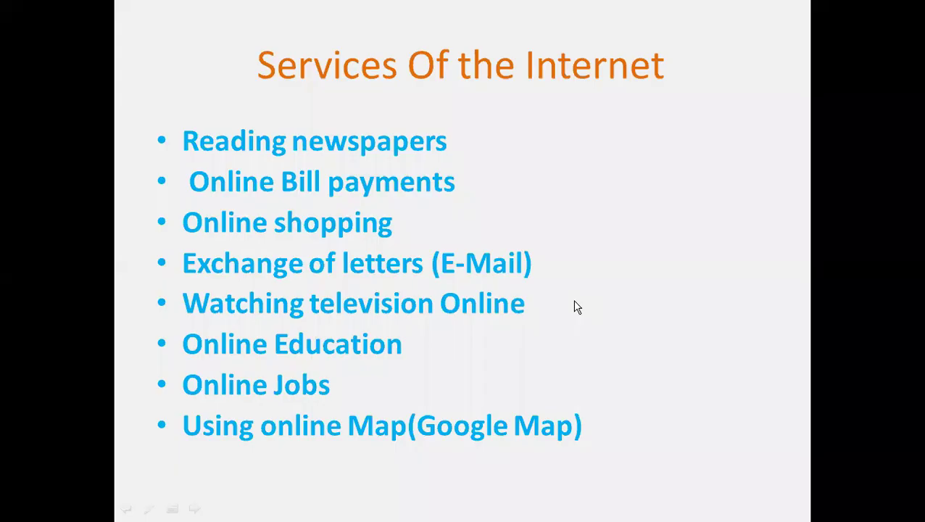
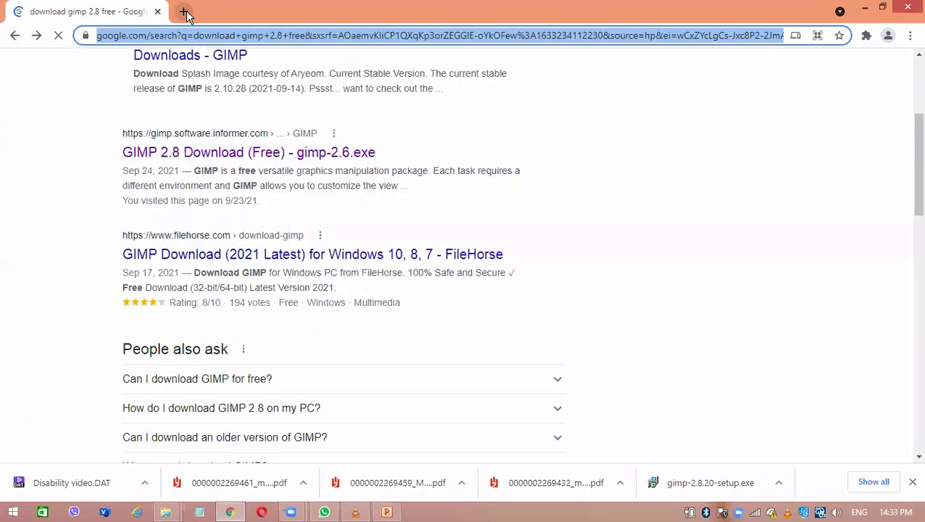
# Step: Open Google in a new Chrome tab and search for "nenasa tv"
pyautogui.click(183, 12)
pyautogui.write('w')
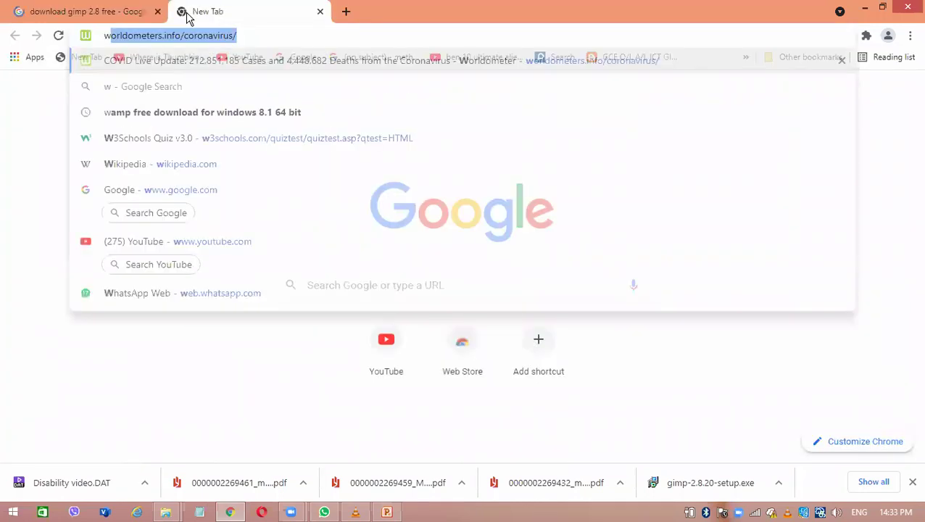
pyautogui.write('w')
pyautogui.press('Return')
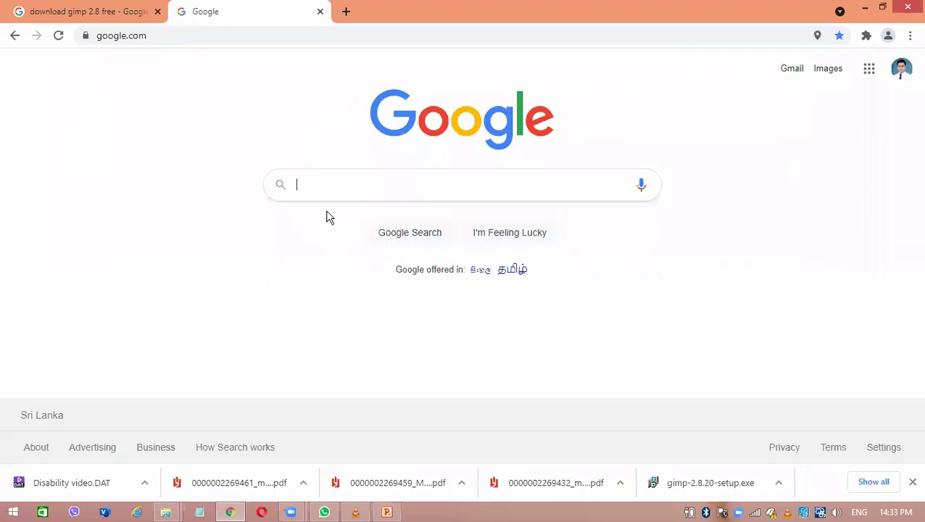
pyautogui.write('nenes')
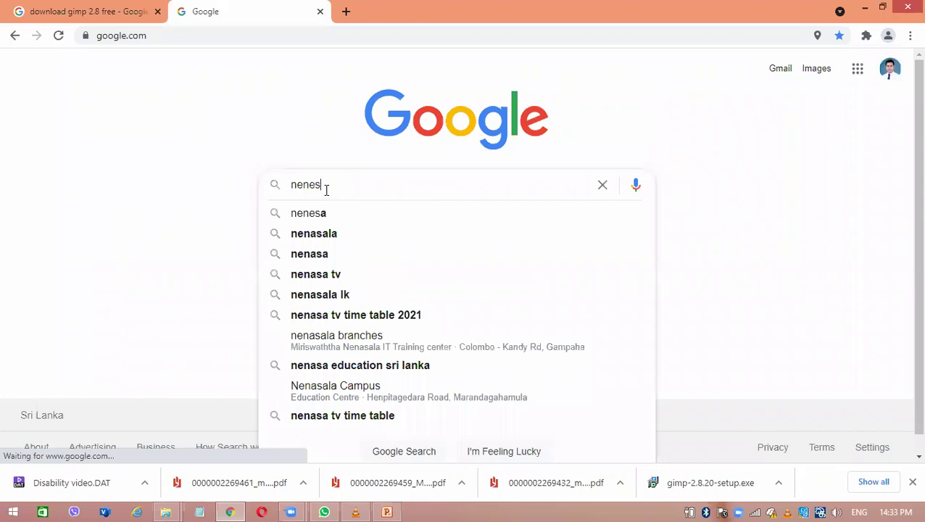
pyautogui.write('a')
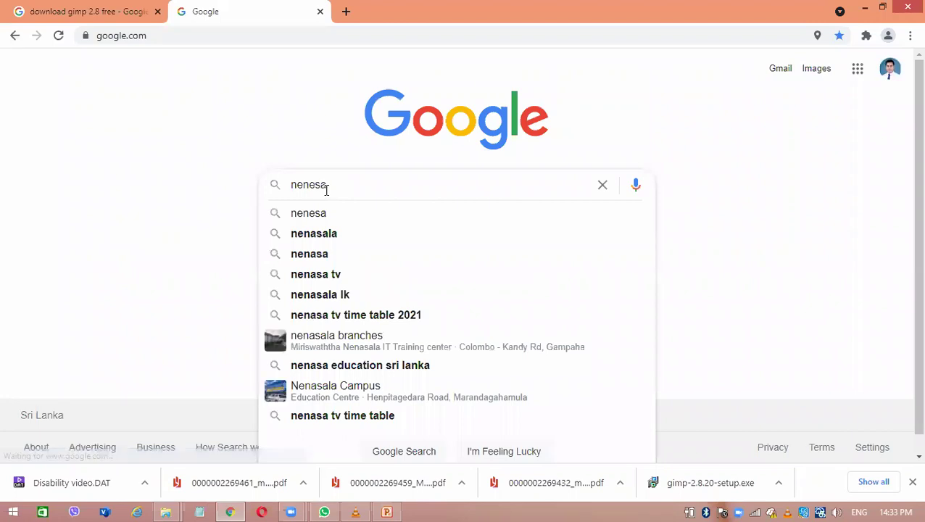
pyautogui.click(342, 276)
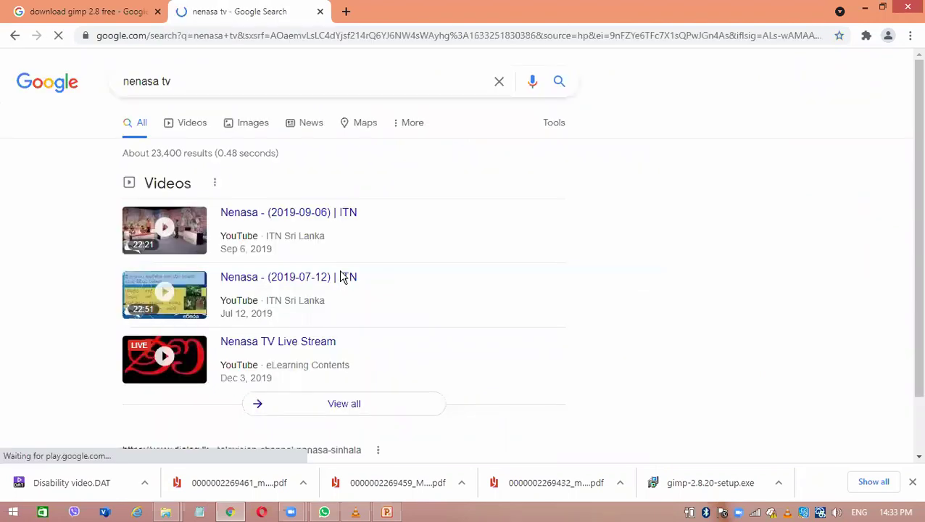
# Step: Play the video "Nenasa - (2019-09-06) | ITN" in full screen, skipping the ads, and return to the normal view
pyautogui.click(247, 217)
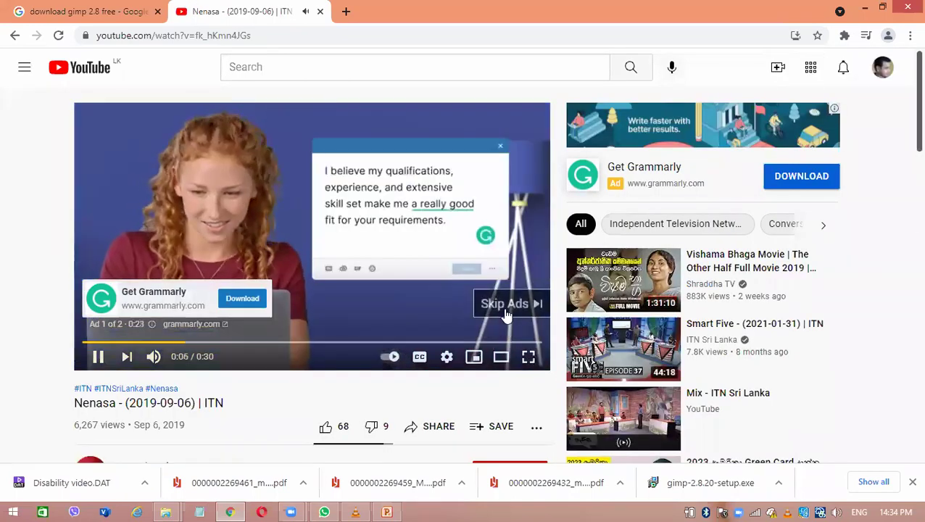
pyautogui.click(505, 310)
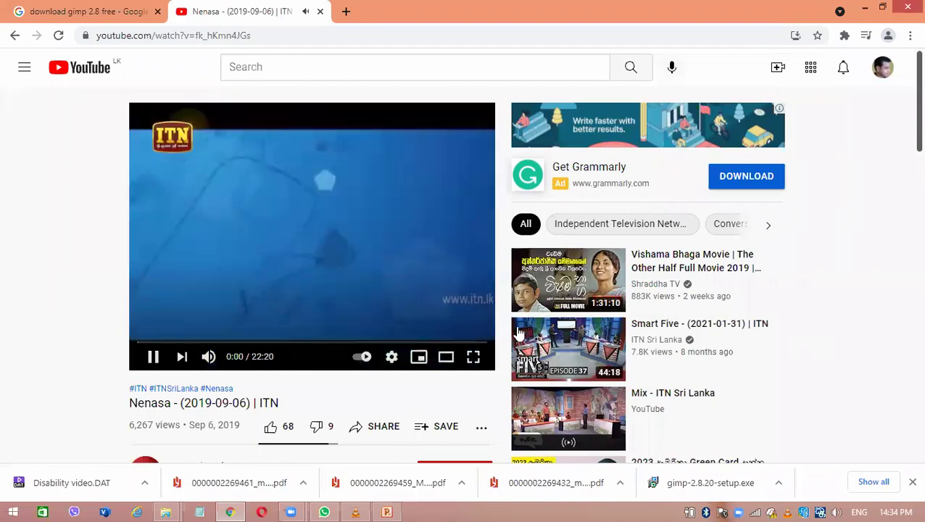
pyautogui.click(475, 355)
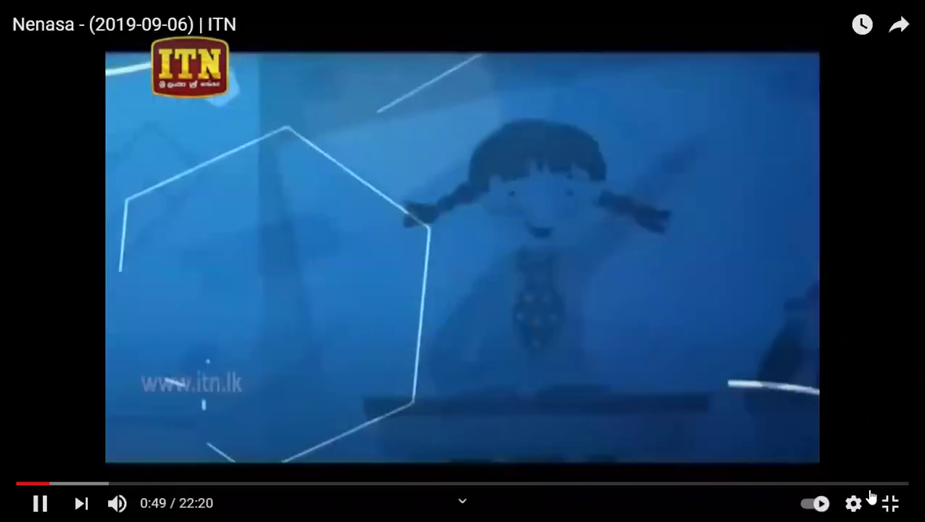
pyautogui.press('Escape')
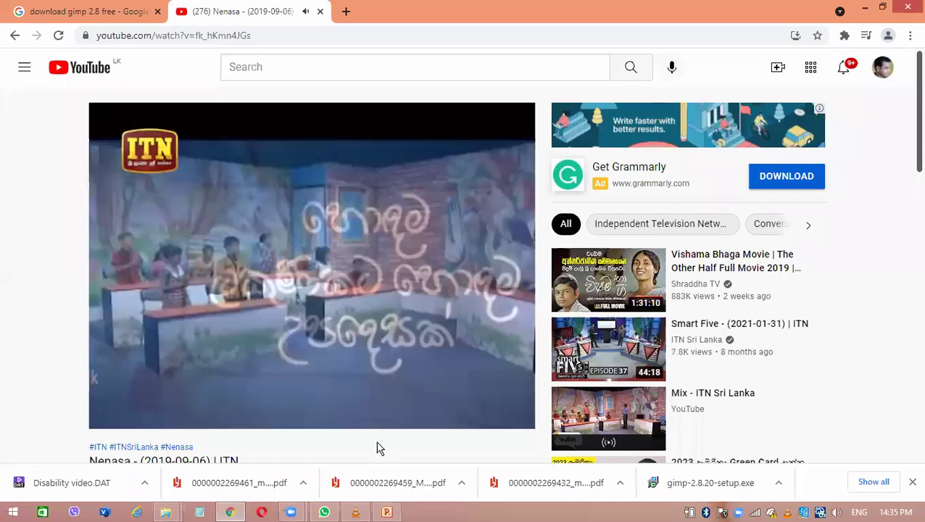
# Step: Present the "Services Of the Internet" slide in PowerPoint, end the slide show and minimize the presentation window
pyautogui.press('super+d')
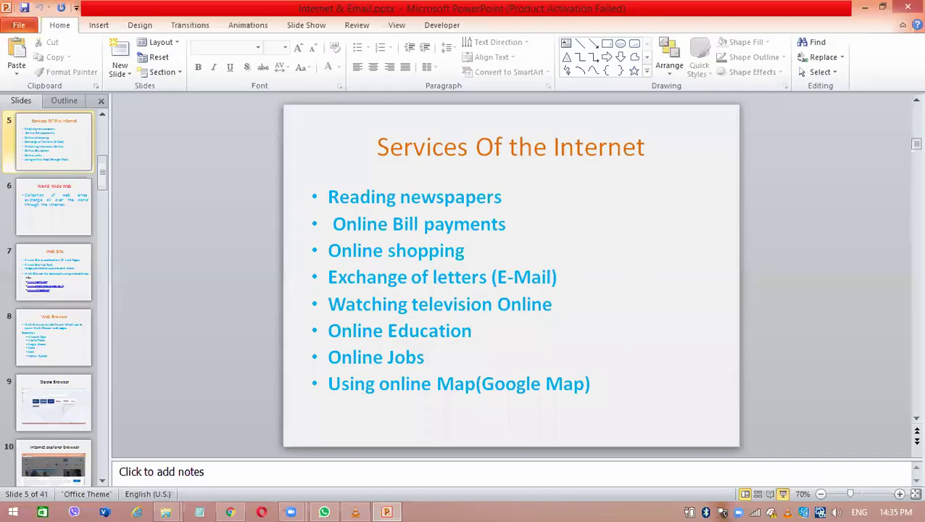
pyautogui.hotkey('shift', 'F5')
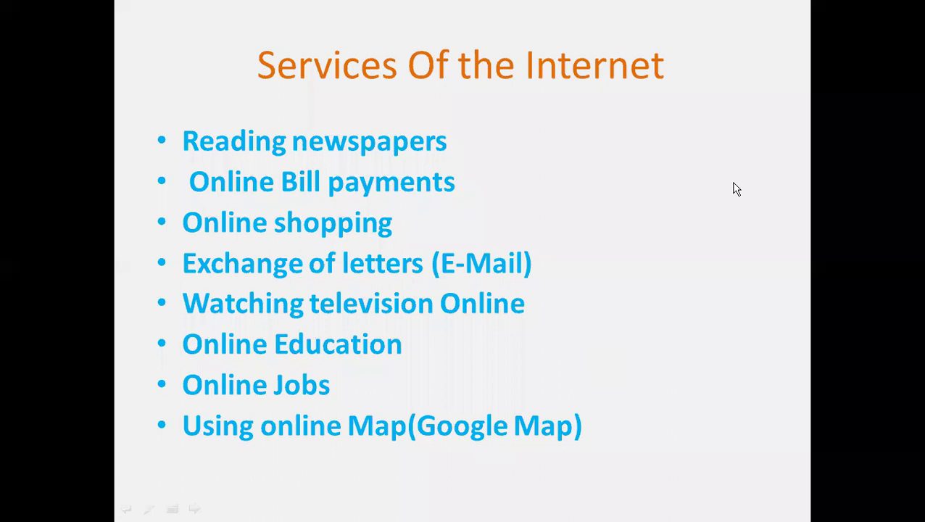
pyautogui.rightClick(632, 329)
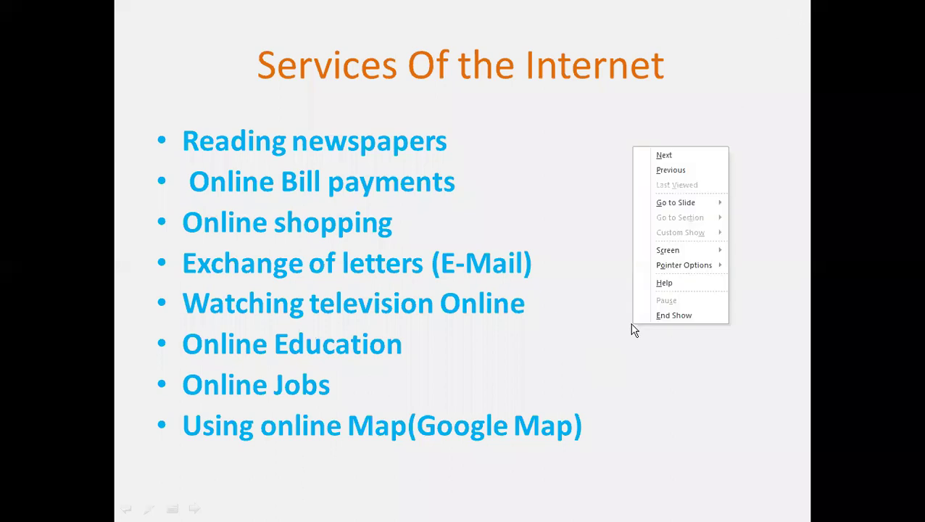
pyautogui.click(666, 316)
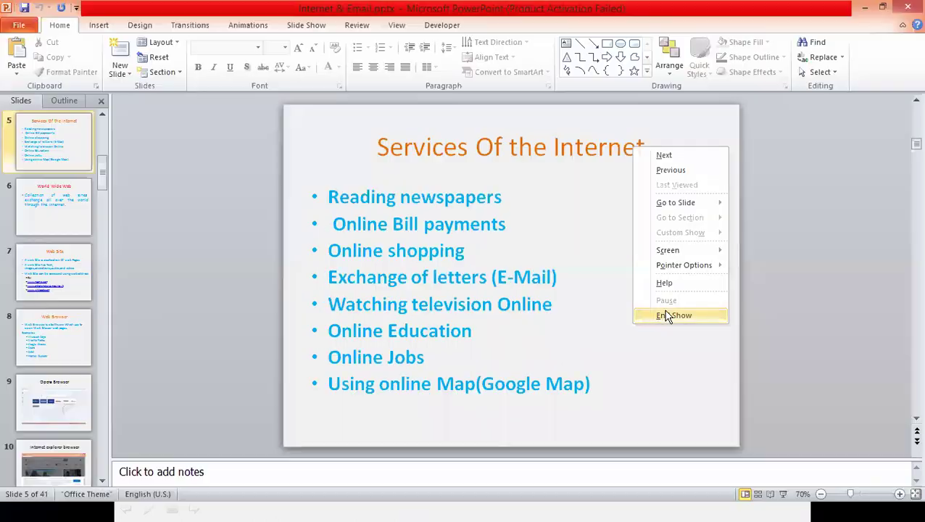
pyautogui.click(867, 10)
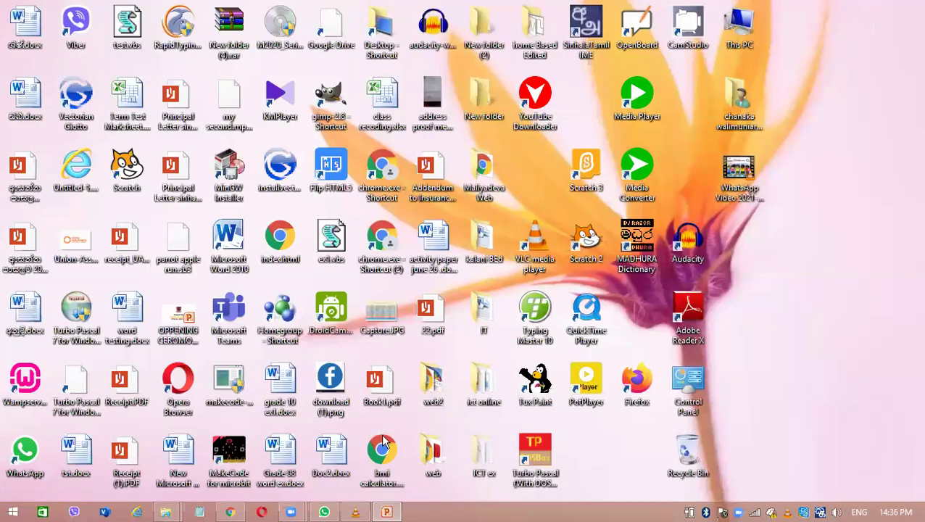
pyautogui.click(229, 512)
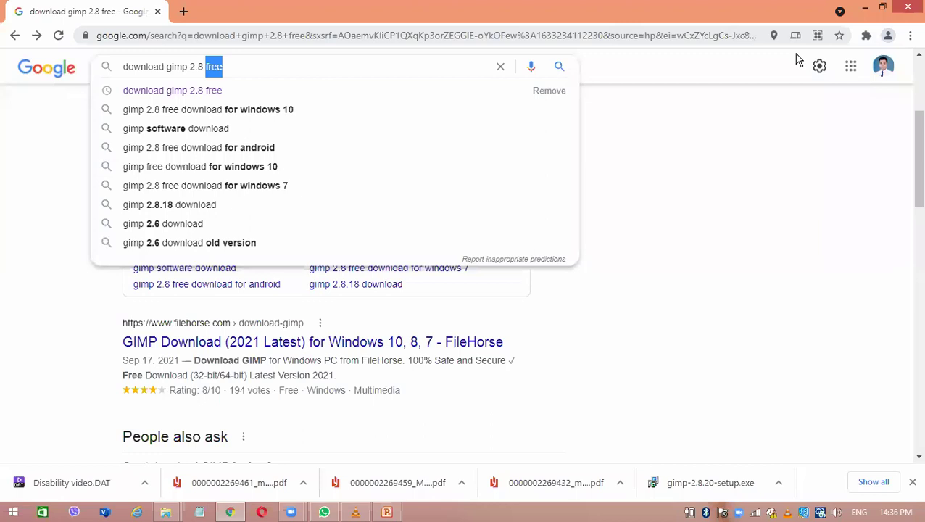
pyautogui.click(159, 11)
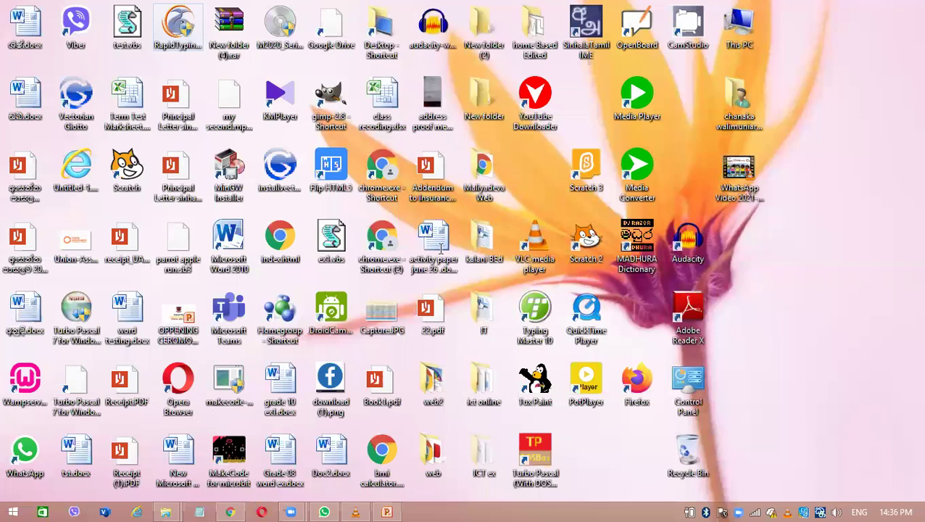
pyautogui.doubleClick(427, 287)
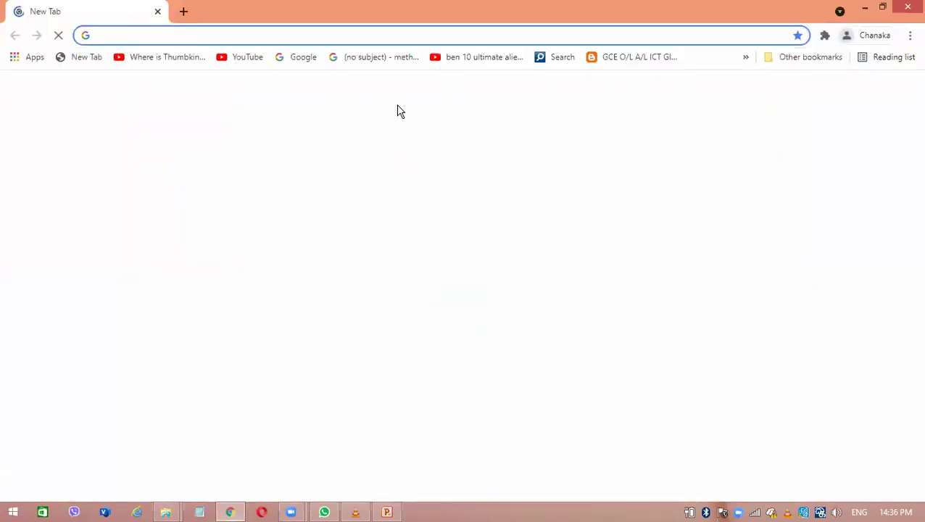
pyautogui.write('www.')
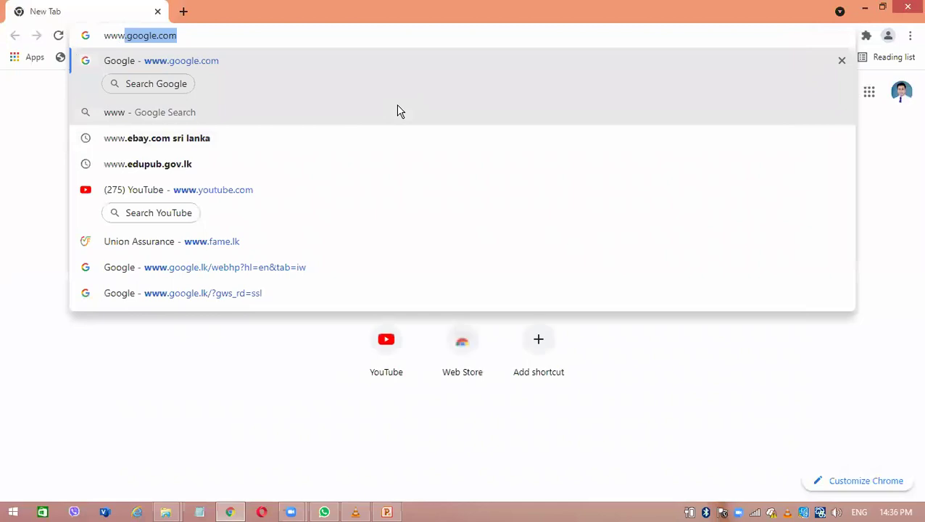
pyautogui.press('Return')
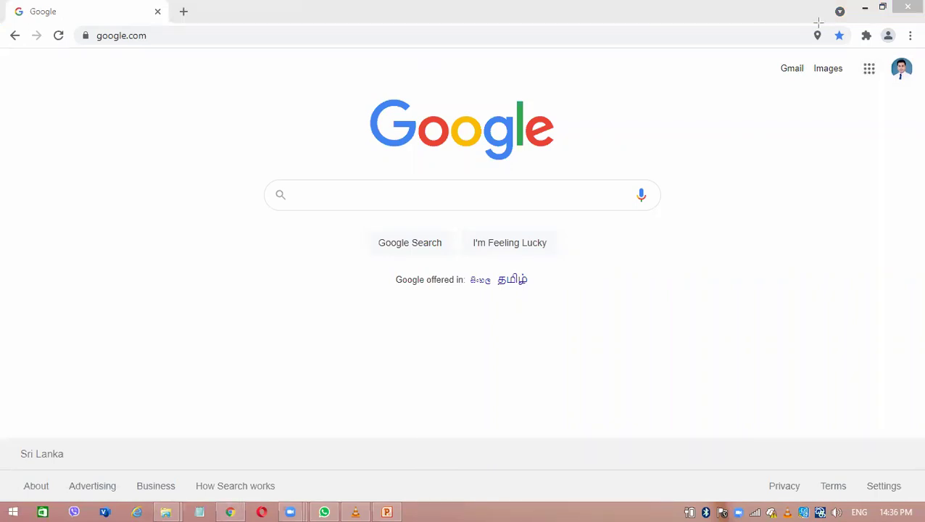
# Step: Circle the Google apps launcher with a red ellipse and open the list of Google apps
pyautogui.moveTo(847, 41); pyautogui.dragTo(892, 104)
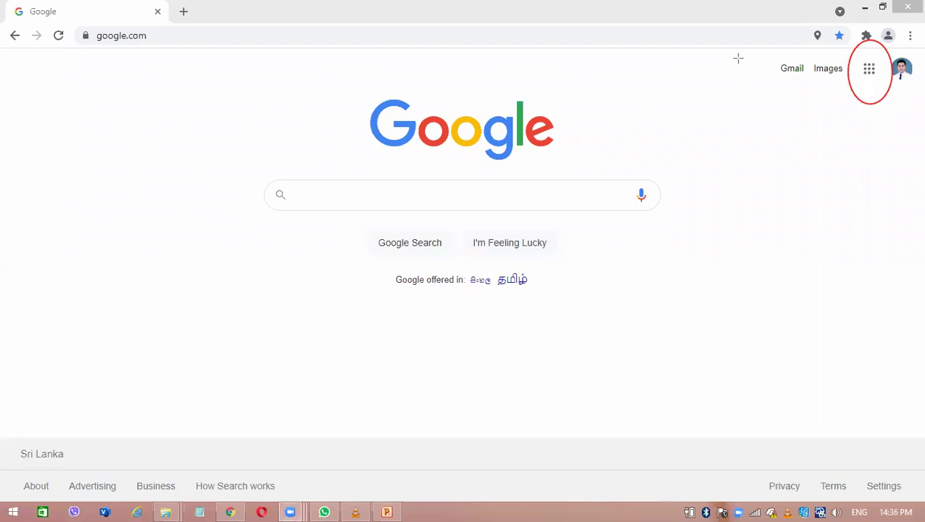
pyautogui.click(869, 69)
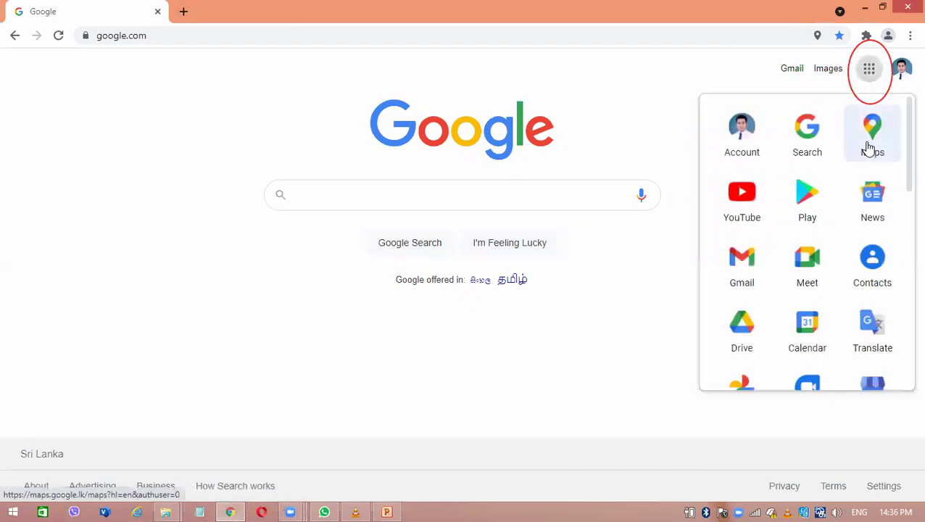
# Step: Search Google for "google maps online"
pyautogui.click(556, 192)
pyautogui.write('goo')
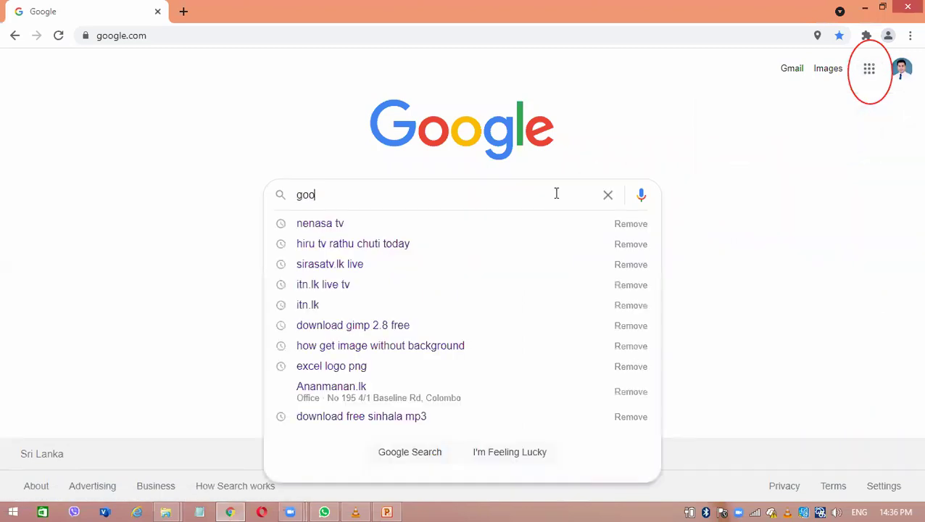
pyautogui.write('gle ')
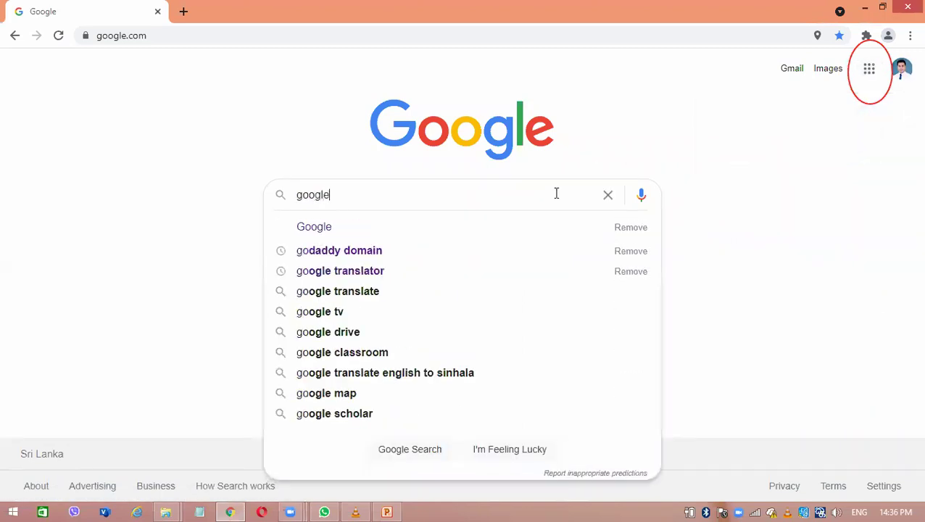
pyautogui.write('map')
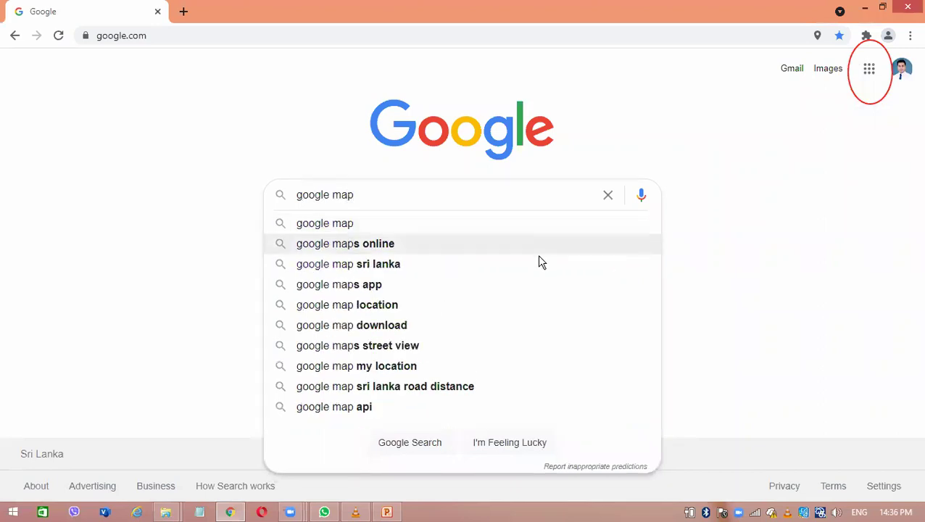
pyautogui.click(431, 245)
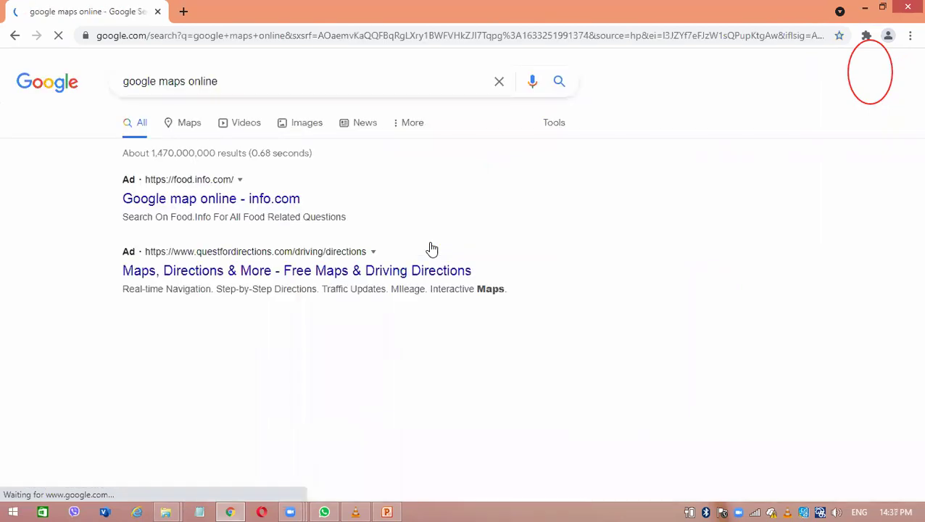
# Step: Open the Google Maps site from the google.com preview result, going back from the info.com advertisement
pyautogui.click(249, 198)
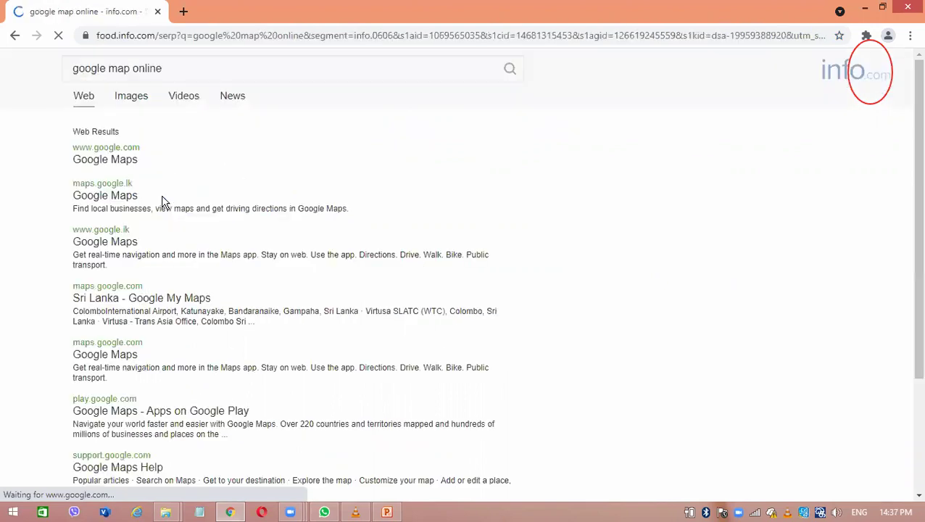
pyautogui.click(16, 38)
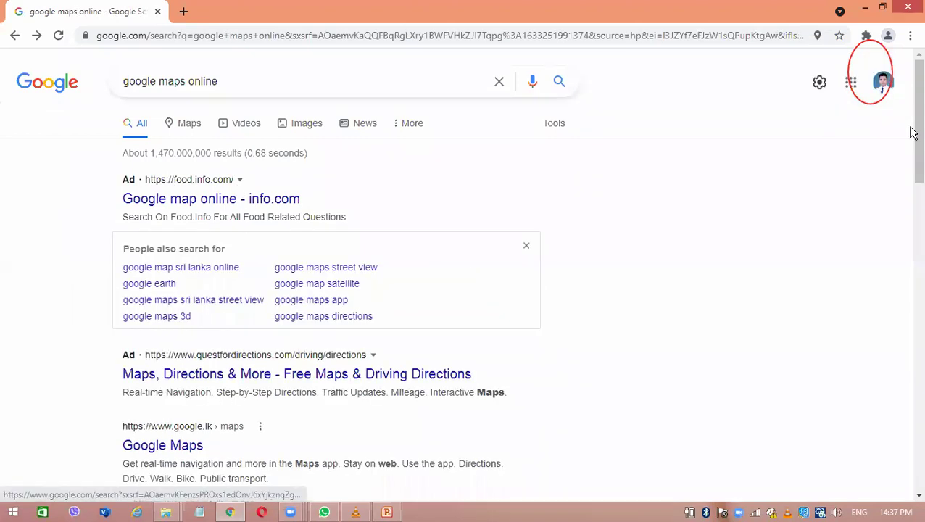
pyautogui.scroll(-4, 912, 182)
pyautogui.scroll(-1, 912, 216)
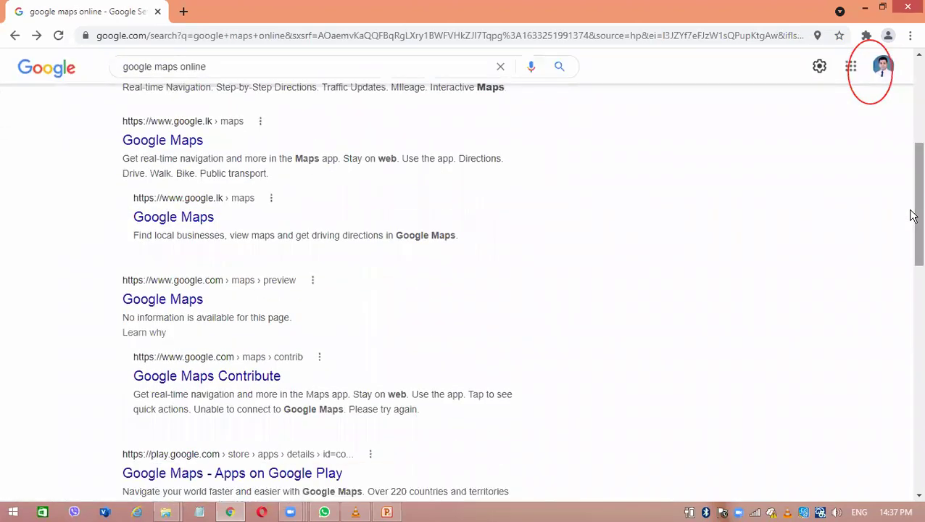
pyautogui.click(197, 300)
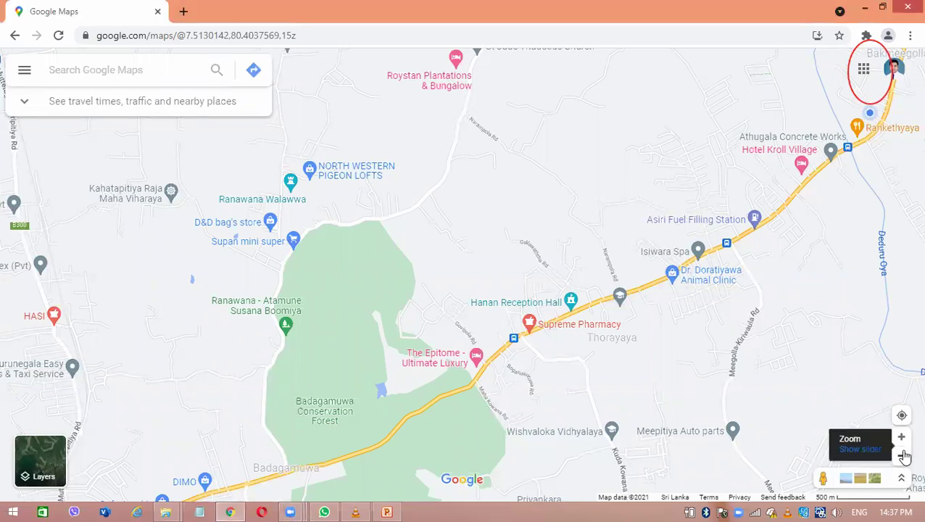
# Step: Zoom the map out to the wider region and zoom in on the town of Kurunegala
pyautogui.click(902, 456)
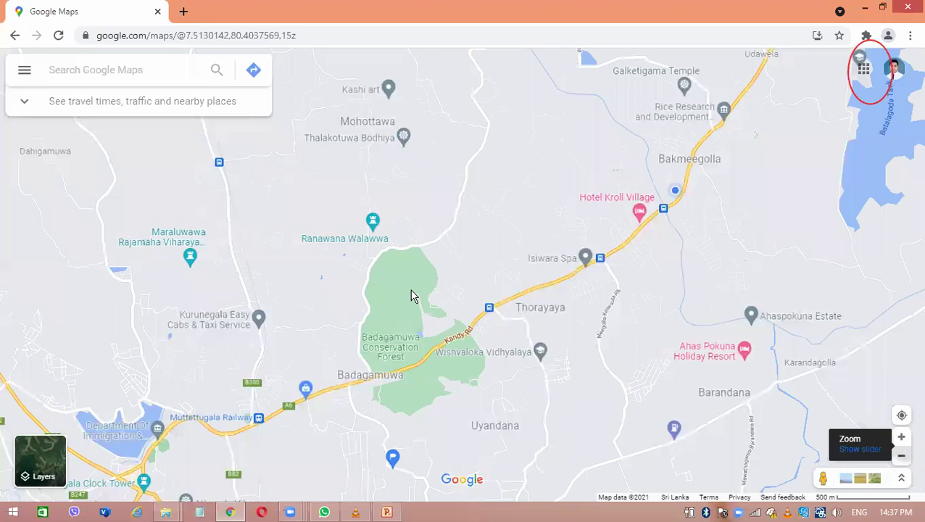
pyautogui.scroll(-3, 419, 304)
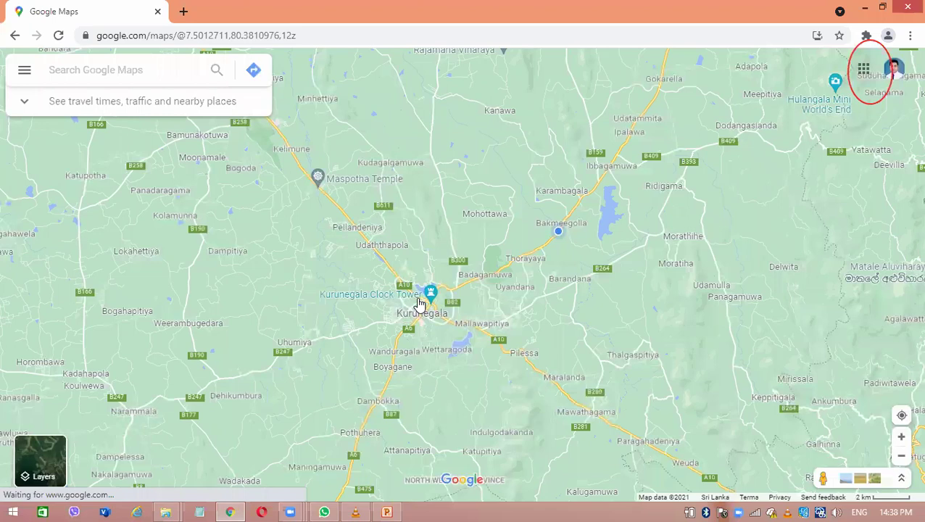
pyautogui.doubleClick(417, 303)
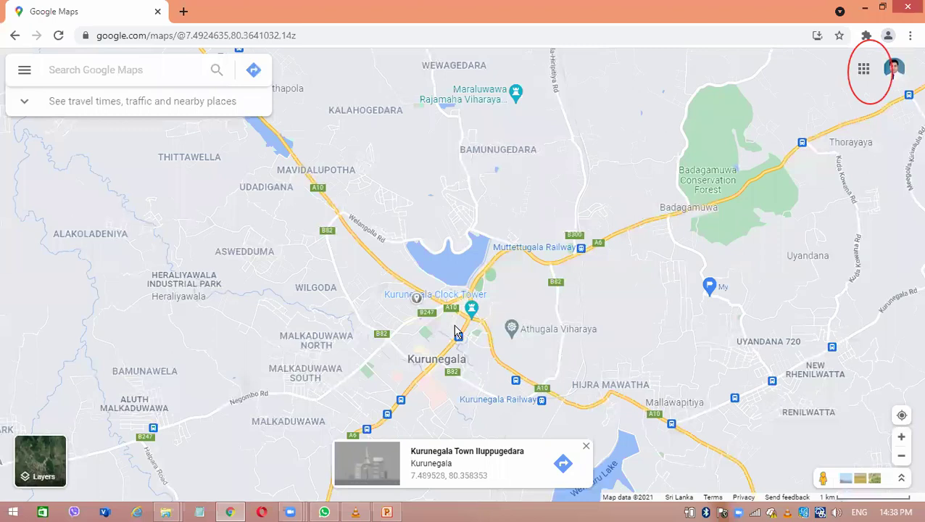
# Step: Pick spots around Kurunegala's town centre to view their place cards, and zoom in on the lake and clock tower area
pyautogui.click(456, 332)
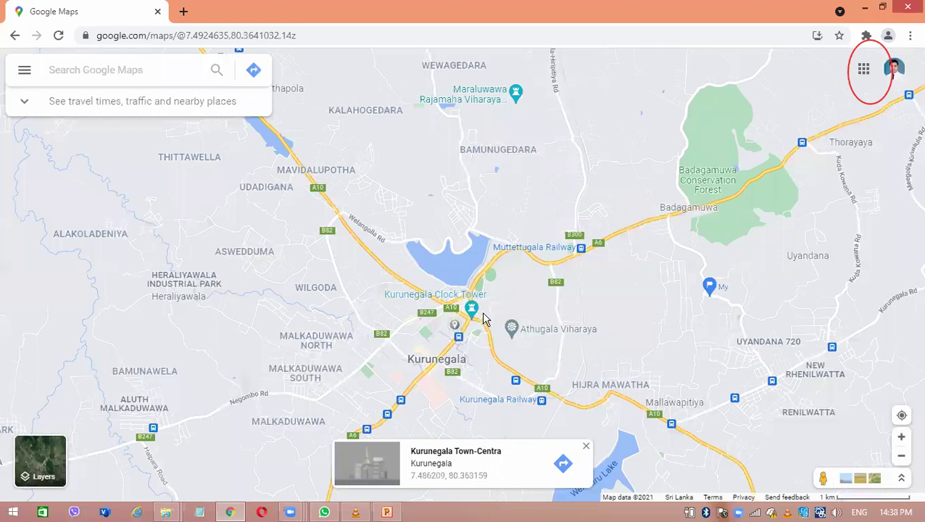
pyautogui.click(483, 316)
pyautogui.click(498, 316)
pyautogui.scroll(1, 498, 316)
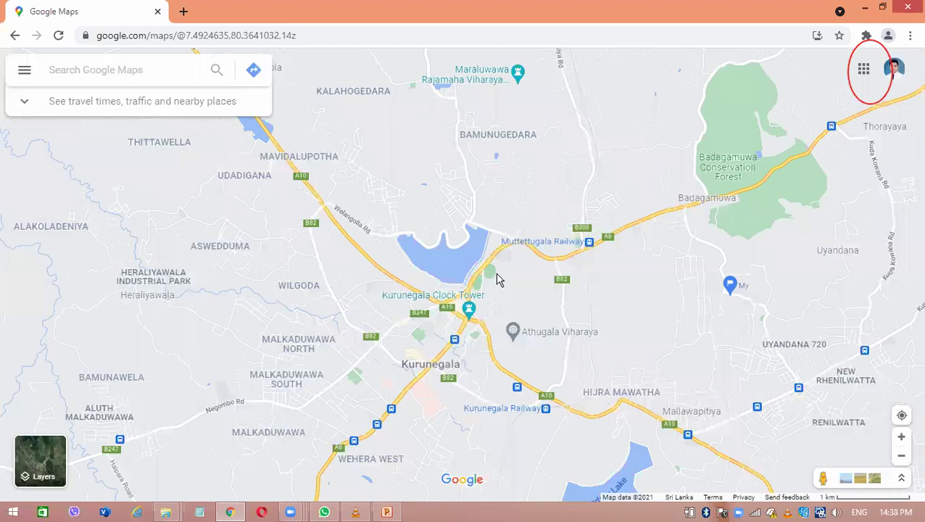
pyautogui.scroll(1, 498, 280)
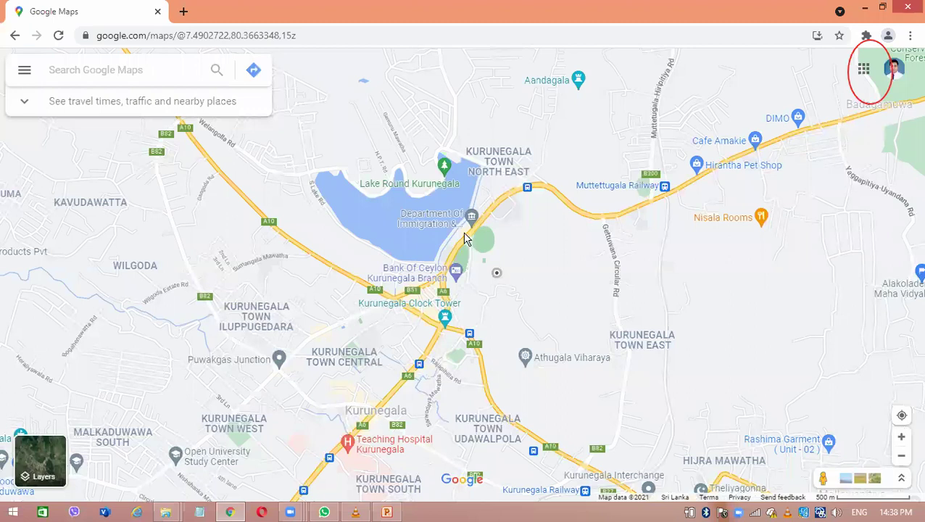
# Step: Get driving directions from Kurunegala to Nuwara Eliya
pyautogui.click(255, 71)
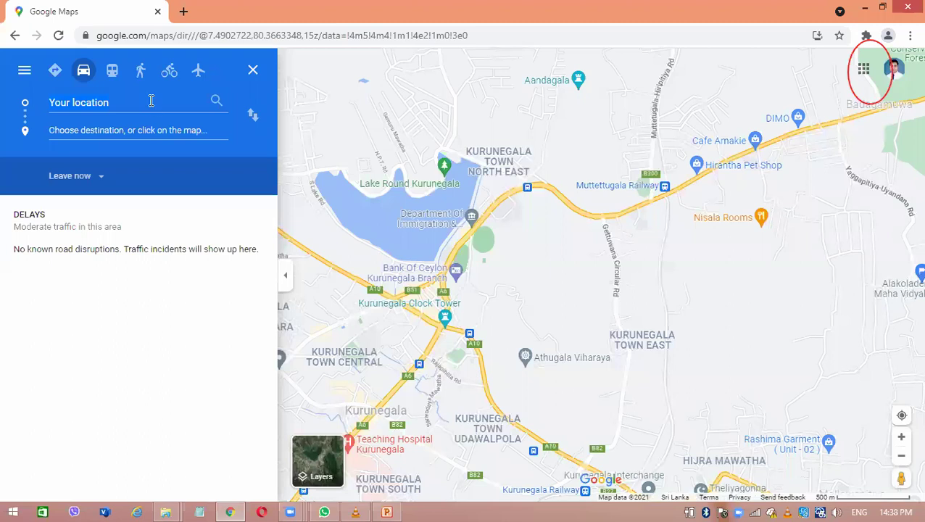
pyautogui.click(151, 100)
pyautogui.write('K')
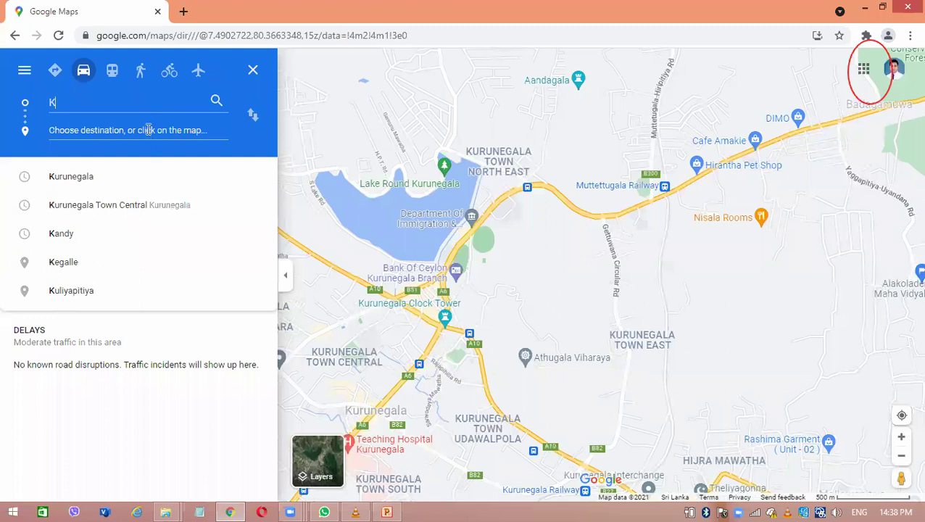
pyautogui.click(147, 130)
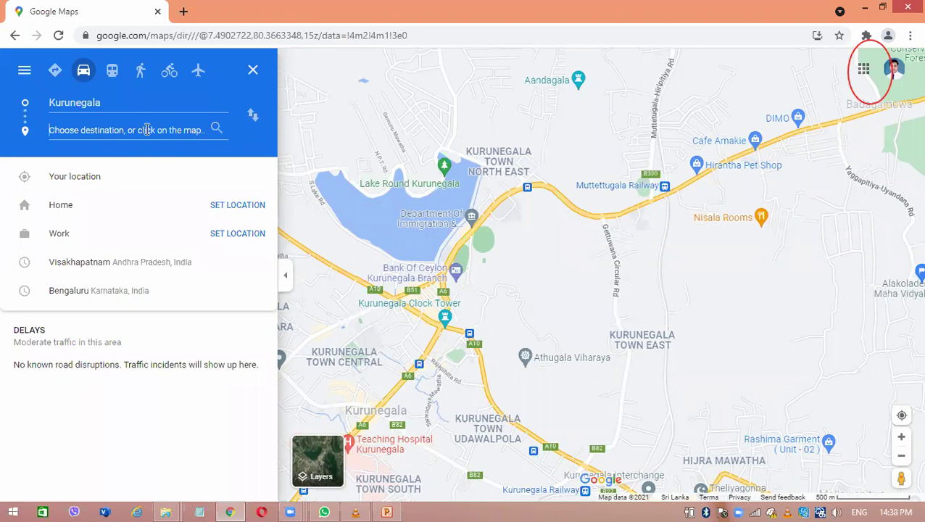
pyautogui.write('Nuwar')
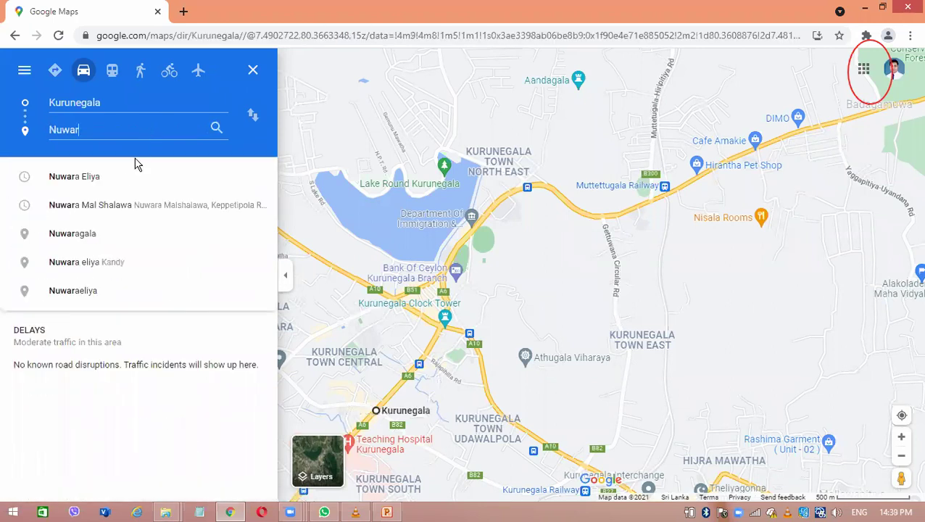
pyautogui.click(129, 180)
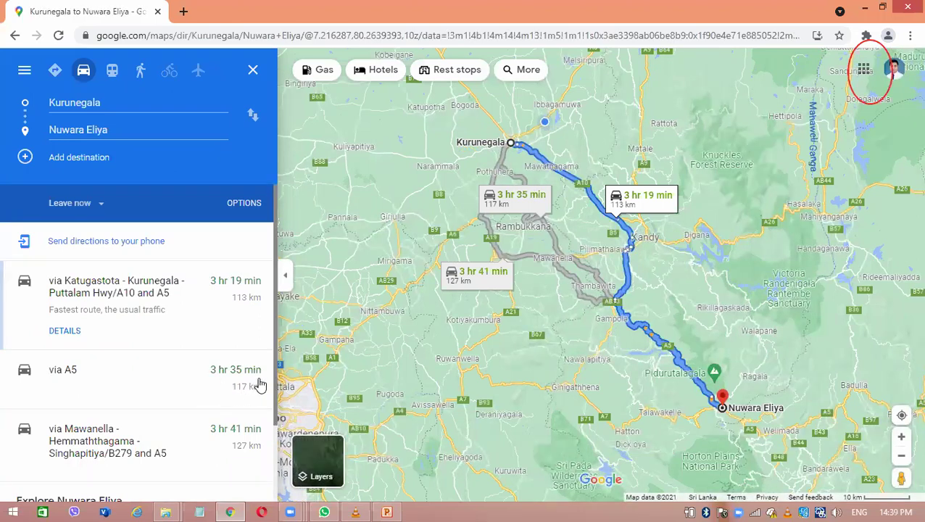
# Step: Select the alternative route via A5, show the gas stations along it, and return to the directions
pyautogui.click(523, 185)
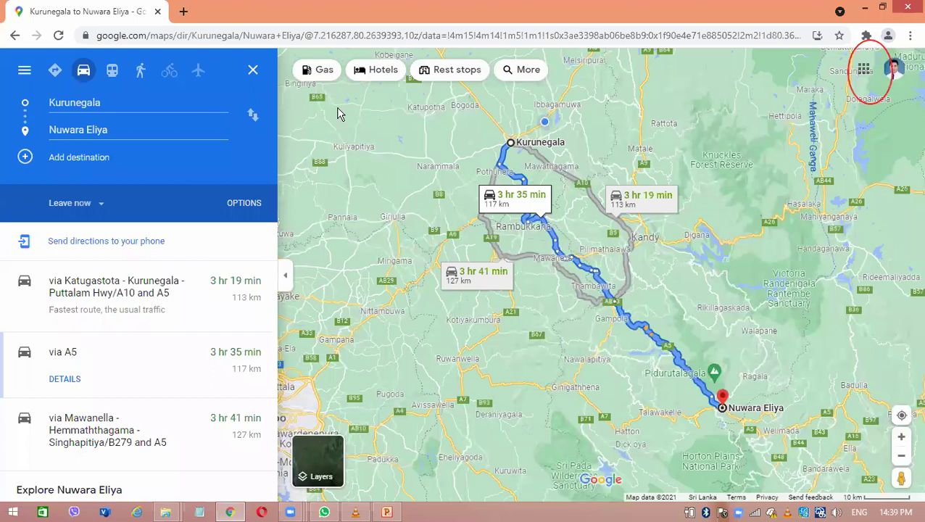
pyautogui.click(324, 72)
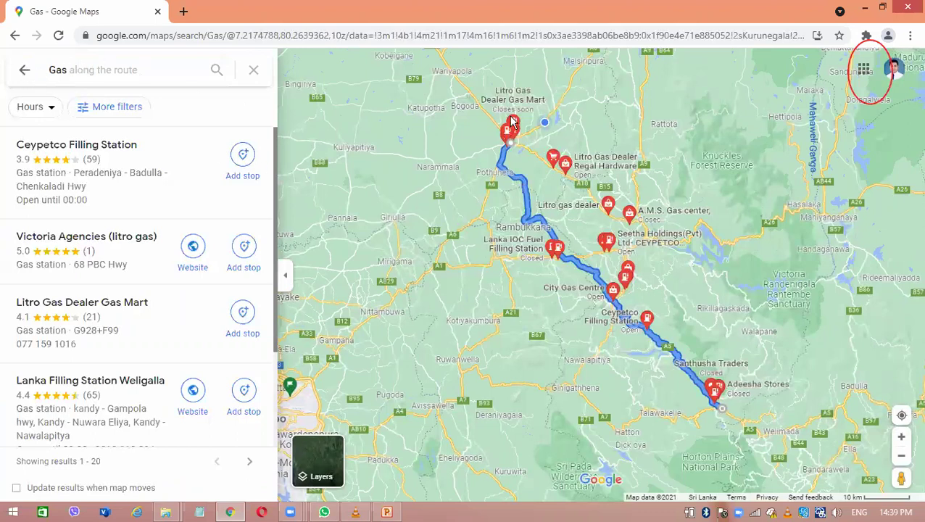
pyautogui.hotkey('alt', 'Left')
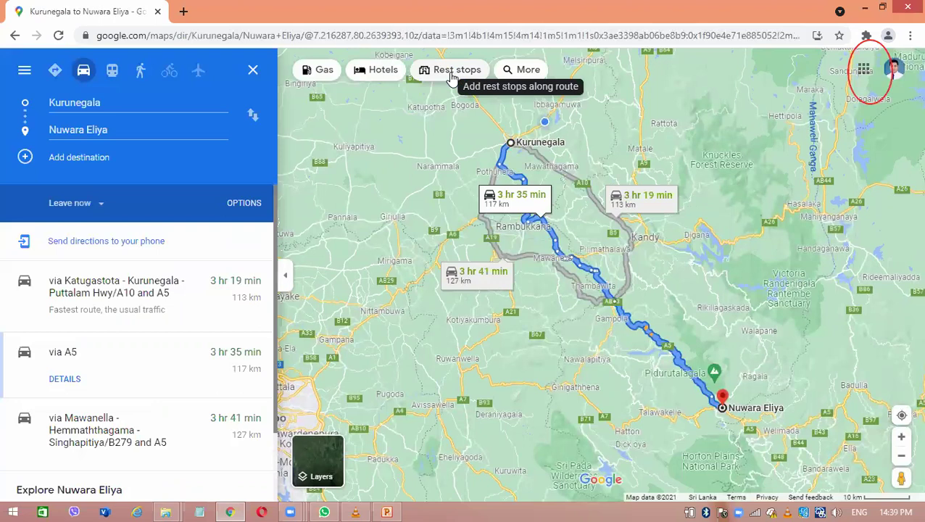
pyautogui.click(527, 70)
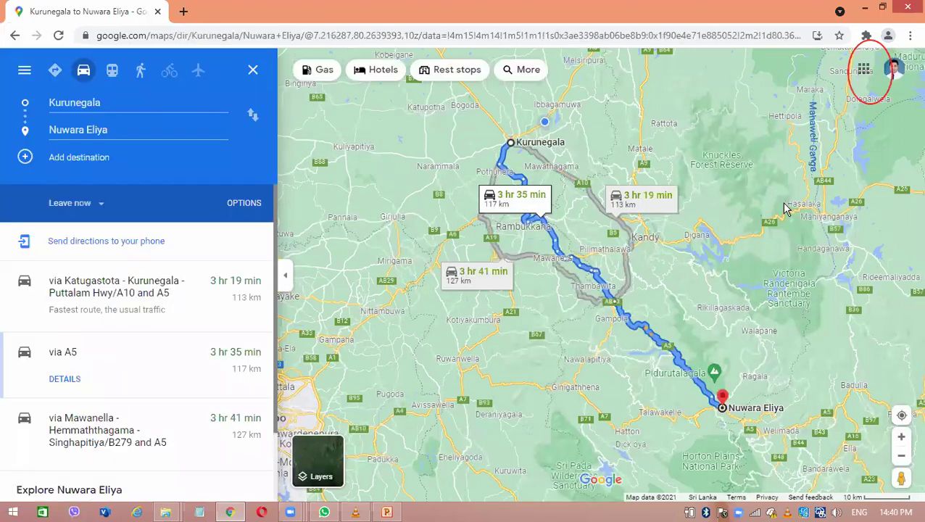
# Step: Close the directions and switch the map to satellite imagery
pyautogui.click(256, 70)
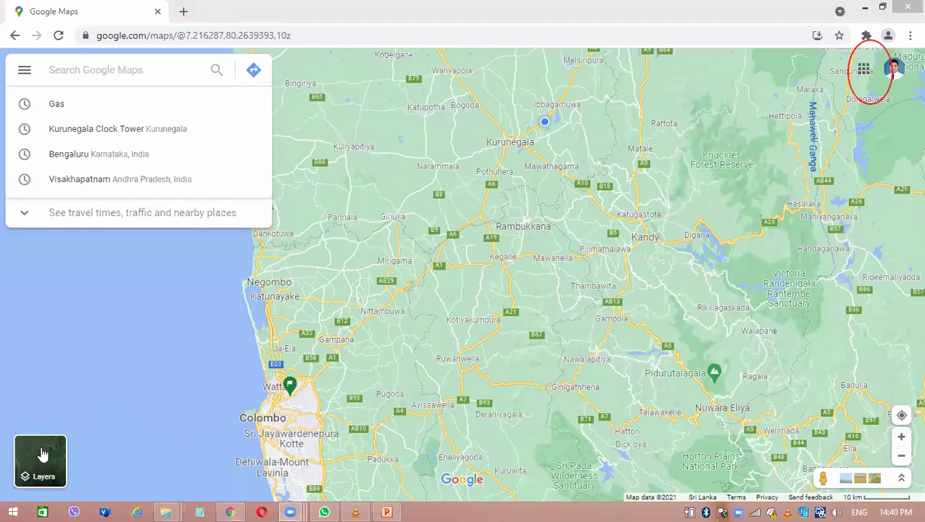
pyautogui.click(66, 455)
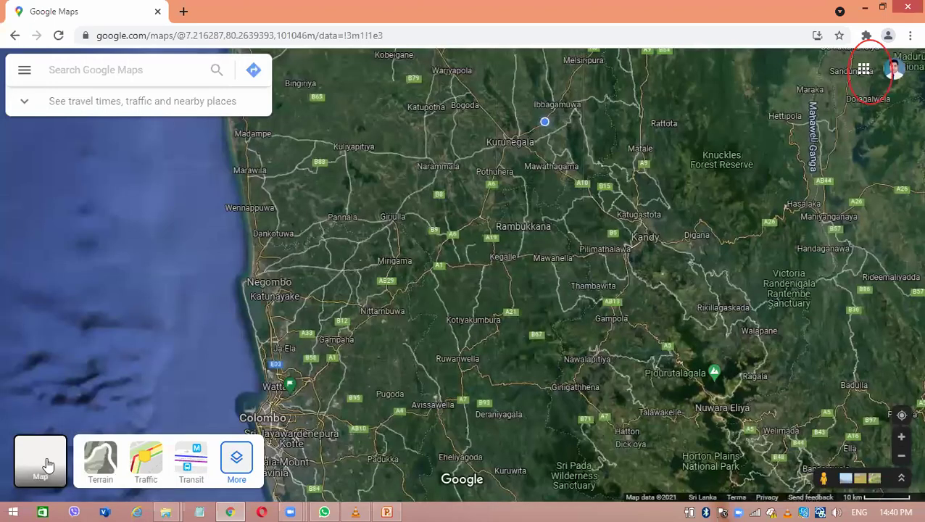
pyautogui.click(48, 465)
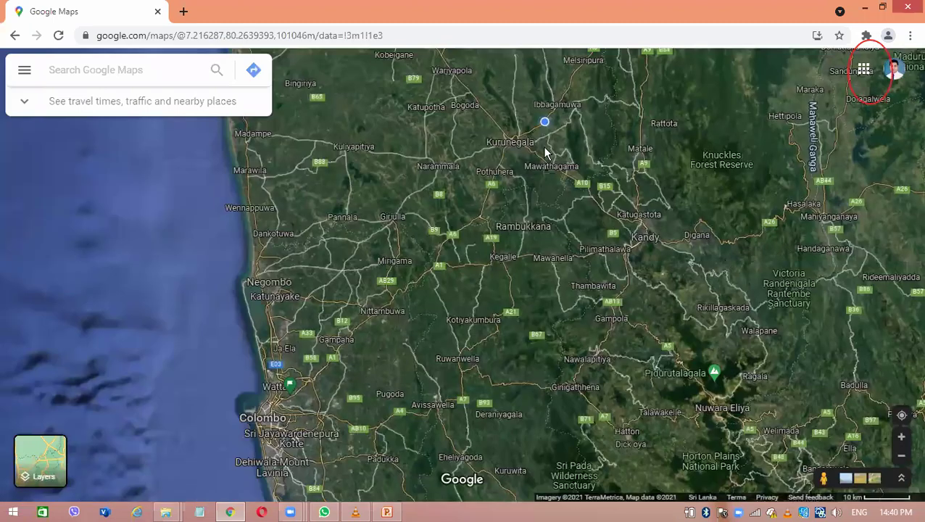
# Step: Pick points at Kurunegala on the satellite map and zoom in on the area around the town
pyautogui.click(517, 154)
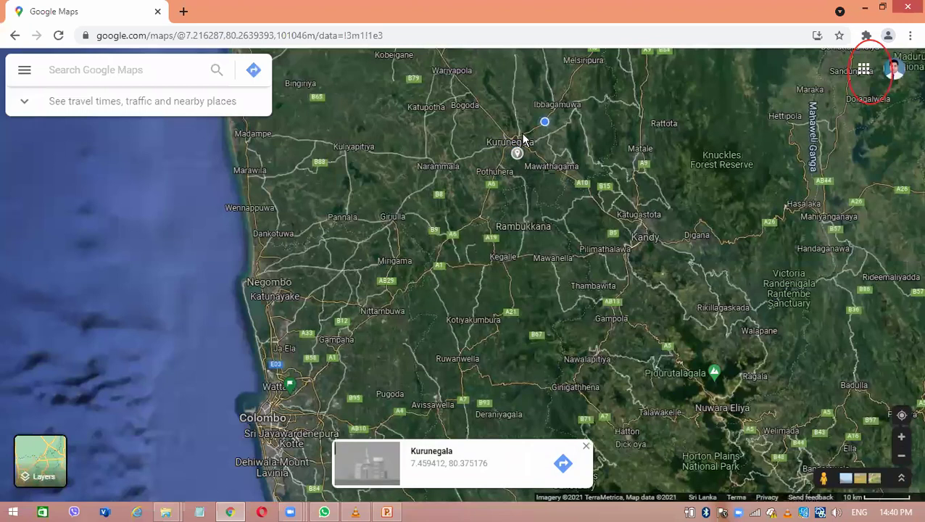
pyautogui.click(513, 139)
pyautogui.click(515, 139)
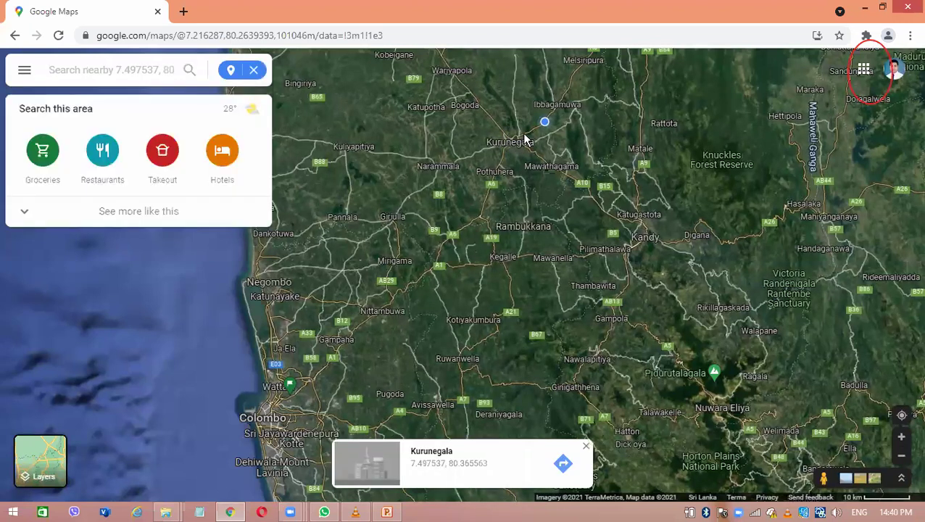
pyautogui.doubleClick(527, 138)
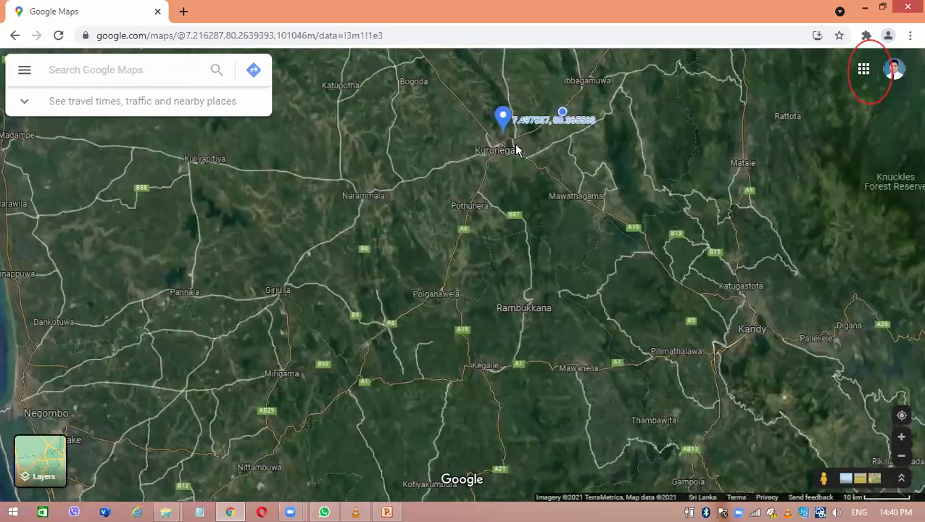
pyautogui.doubleClick(516, 149)
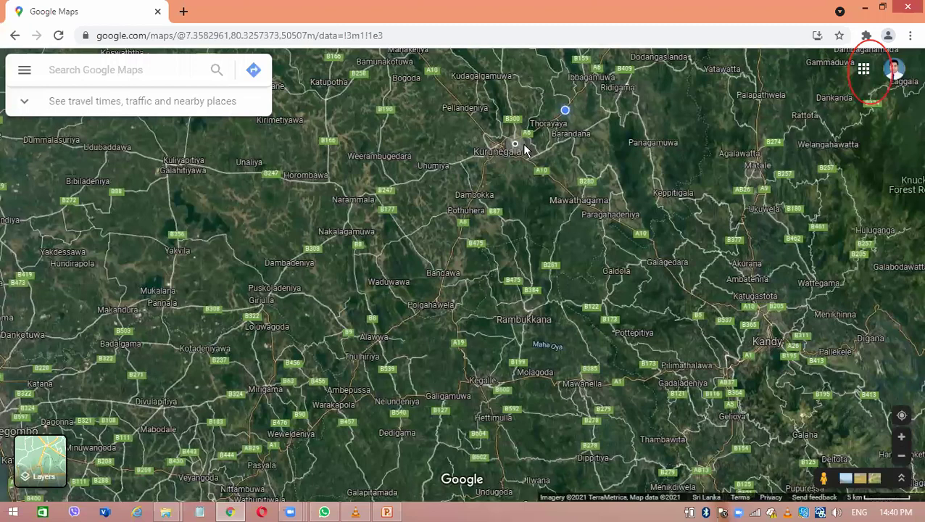
pyautogui.click(514, 139)
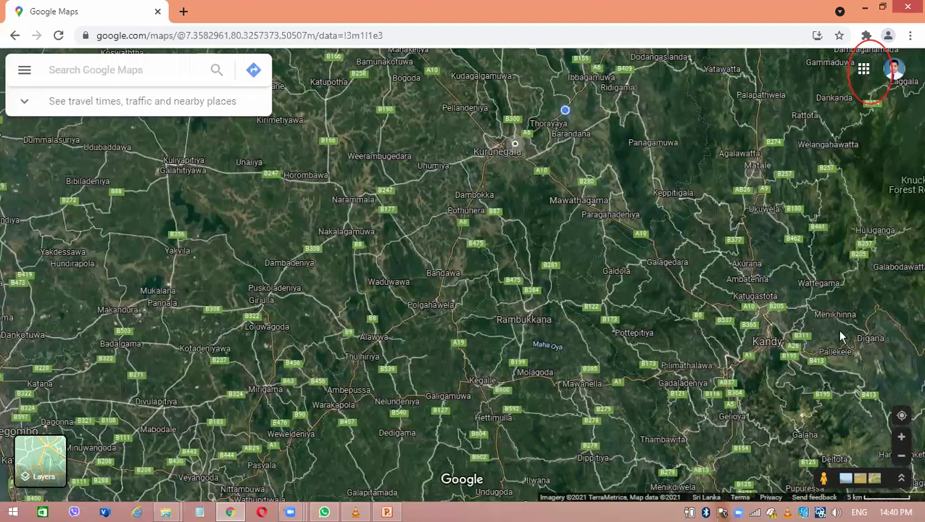
# Step: Zoom the satellite imagery in to the 200 m scale and look over the fields and houses around Denagamuwa Road
pyautogui.doubleClick(901, 437)
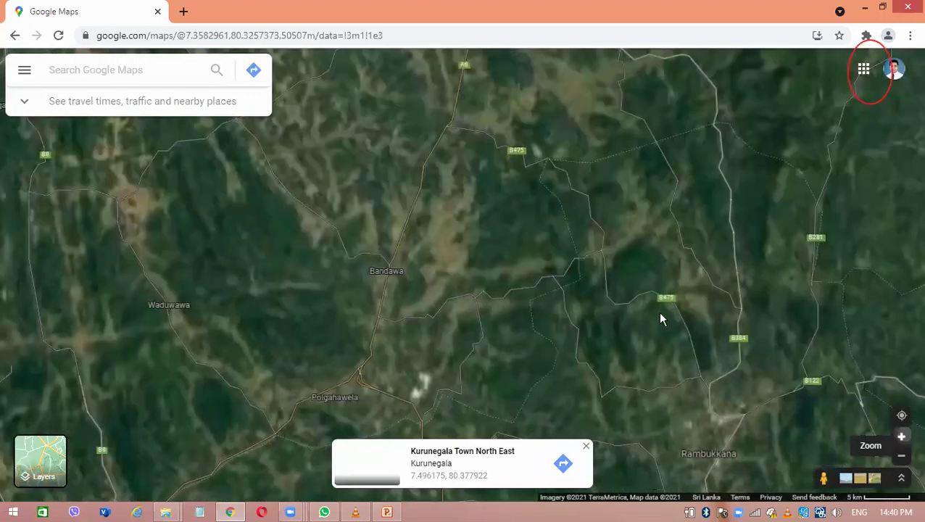
pyautogui.scroll(5, 430, 264)
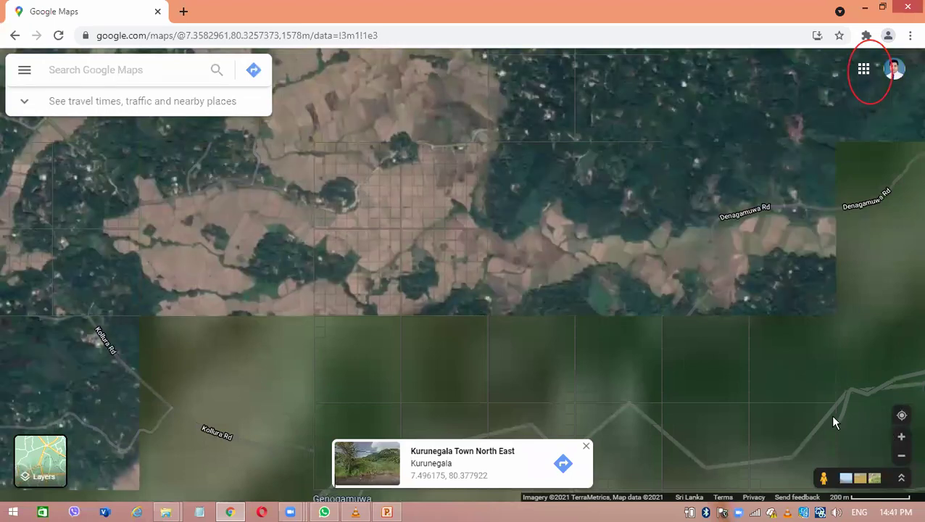
pyautogui.click(703, 299)
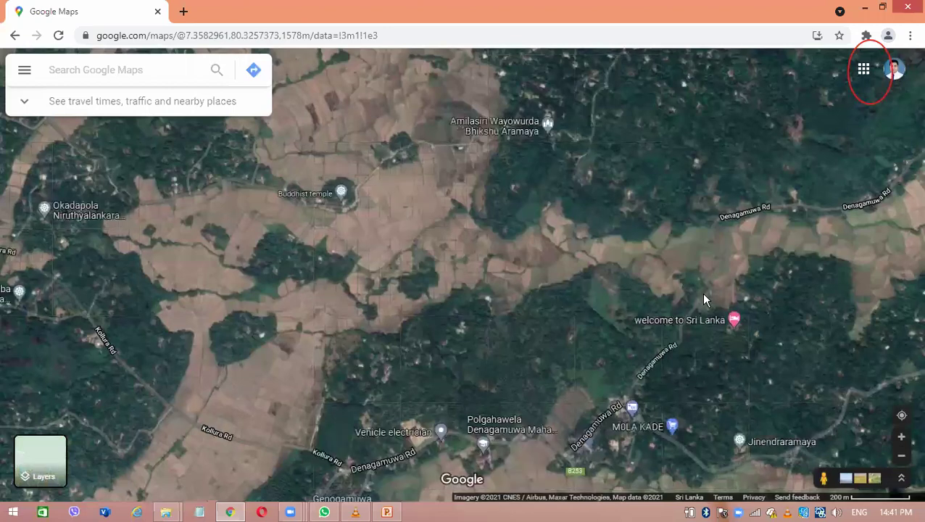
pyautogui.press('Right')
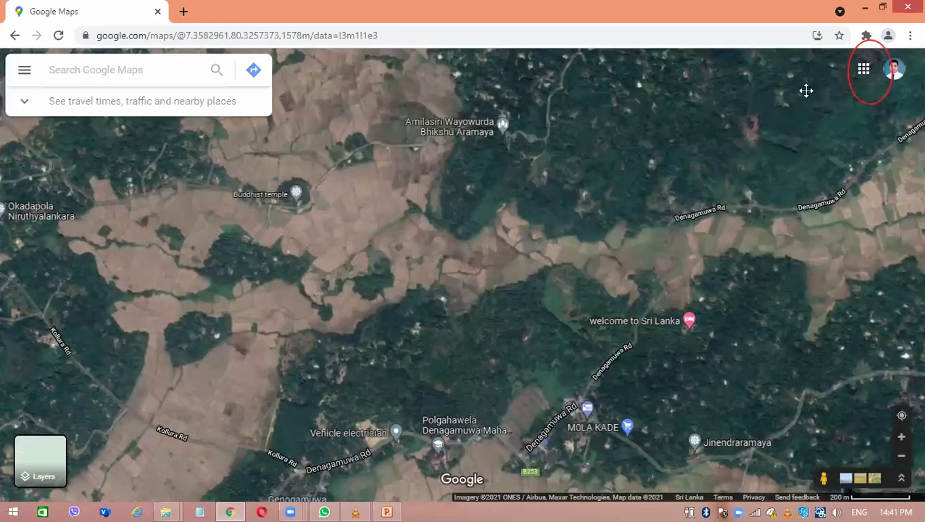
pyautogui.press('pagedown')
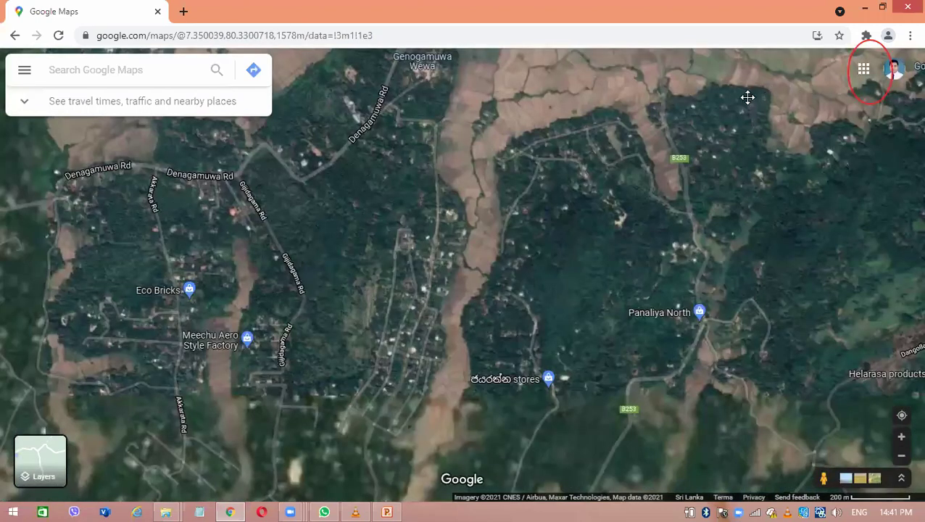
pyautogui.press('pageup')
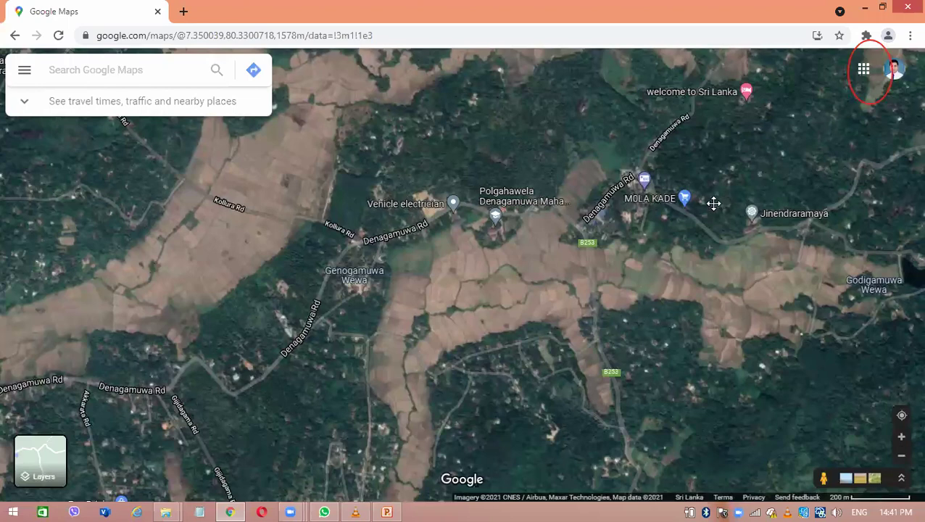
pyautogui.moveTo(714, 208); pyautogui.dragTo(901, 86)
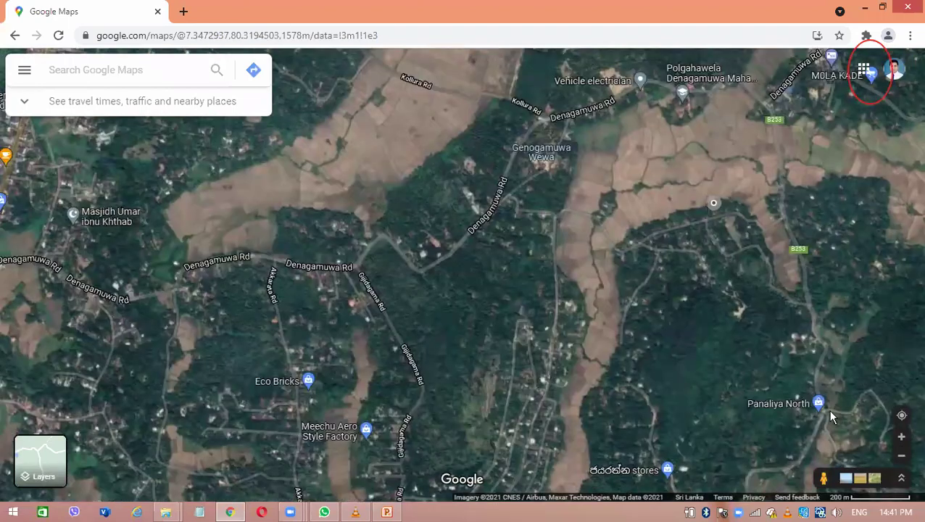
# Step: Zoom out from the Denagamuwa Road area, move the satellite map north to Kurunegala, and zoom in on the town
pyautogui.doubleClick(901, 459)
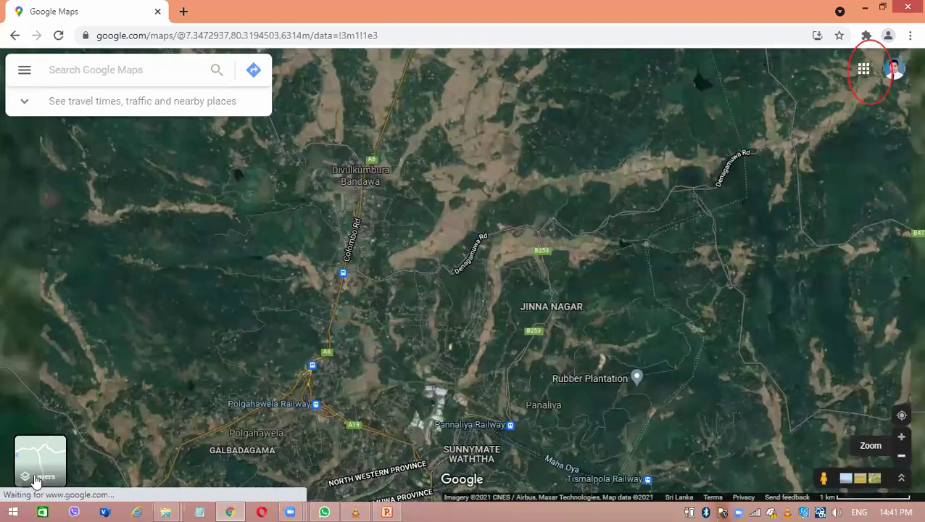
pyautogui.moveTo(43, 472)
pyautogui.press('-')
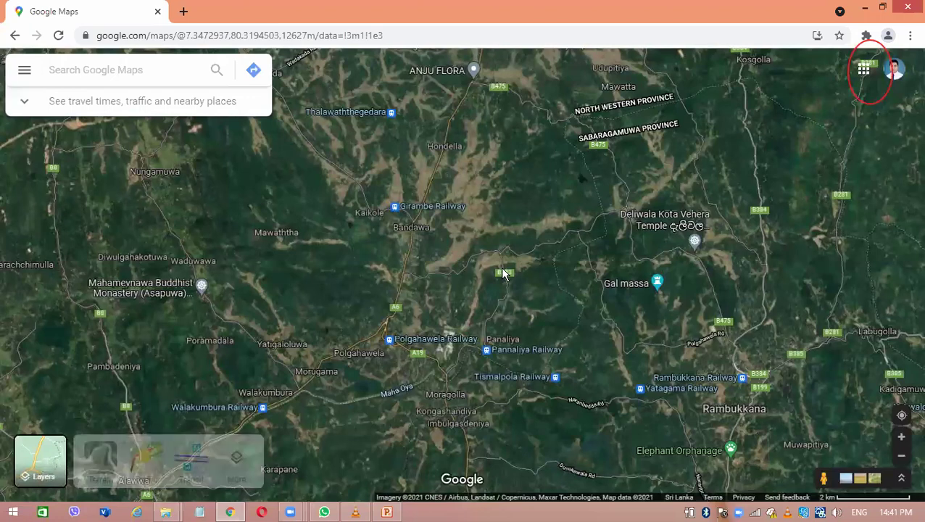
pyautogui.moveTo(451, 250); pyautogui.dragTo(559, 147)
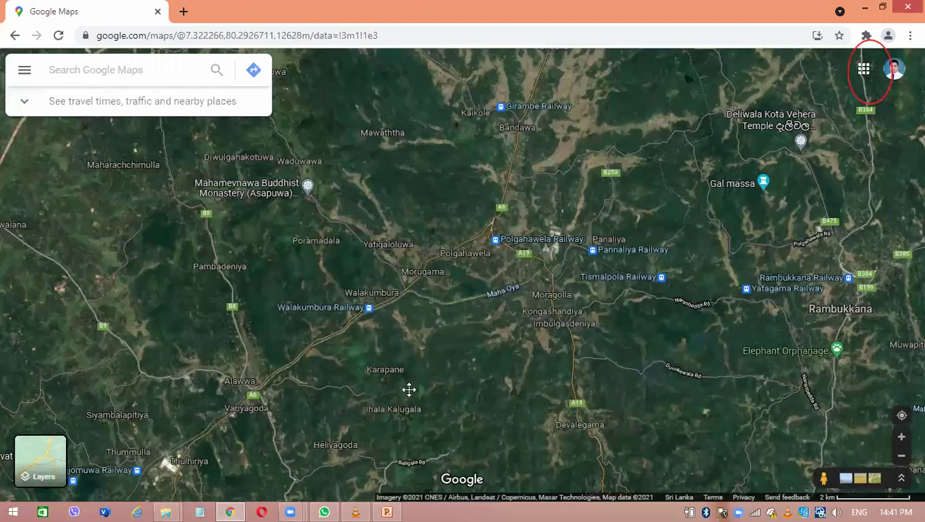
pyautogui.press('Up')
pyautogui.press('Right')
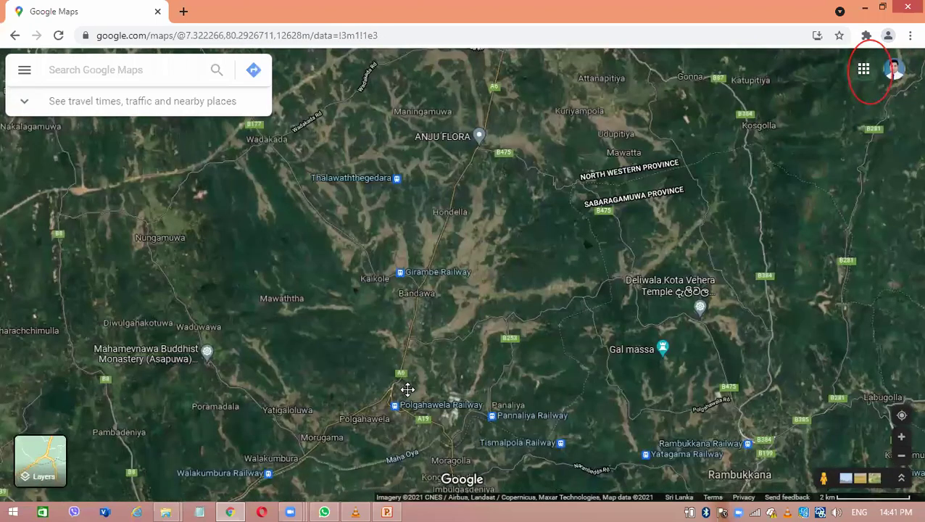
pyautogui.moveTo(408, 390); pyautogui.dragTo(467, 210)
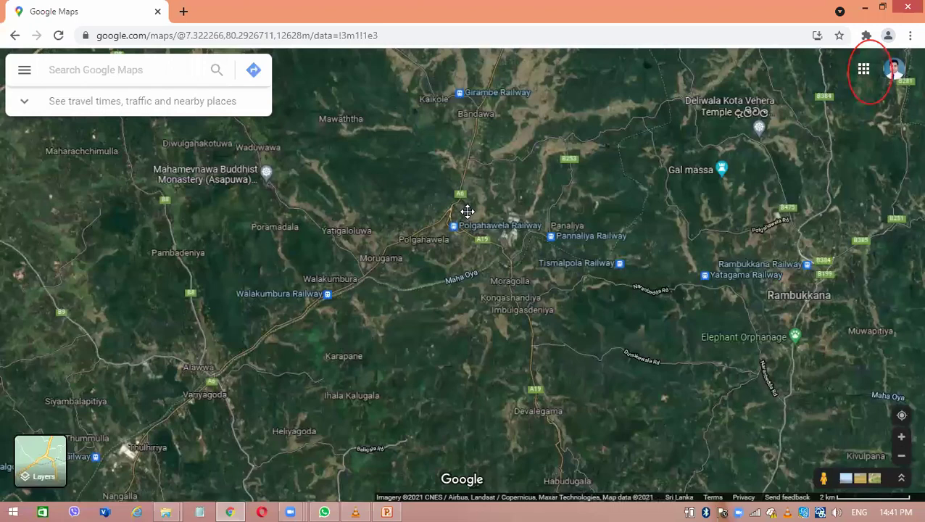
pyautogui.moveTo(467, 211); pyautogui.dragTo(369, 428)
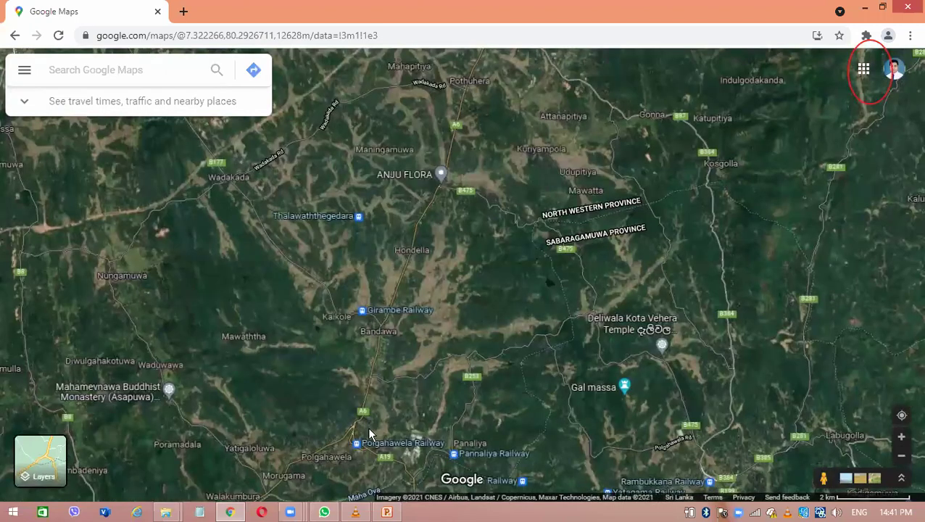
pyautogui.moveTo(452, 194); pyautogui.dragTo(400, 453)
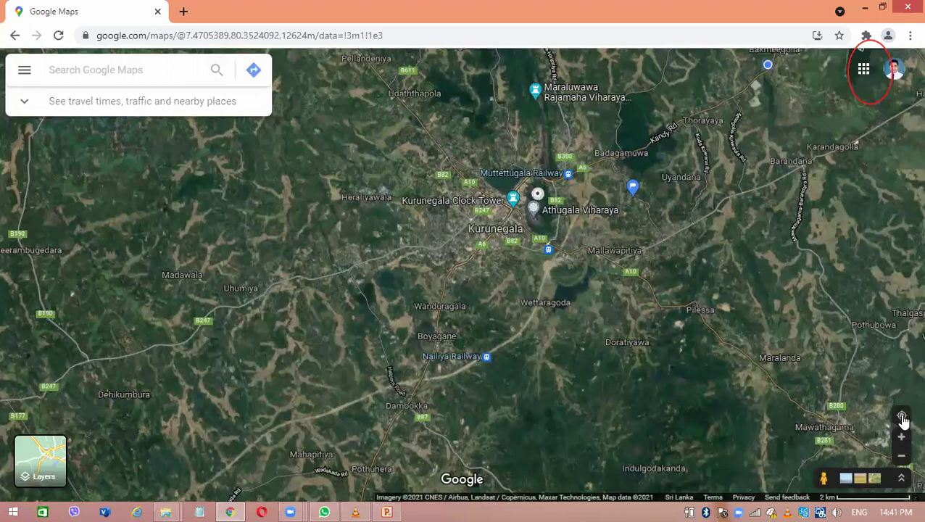
pyautogui.click(902, 437)
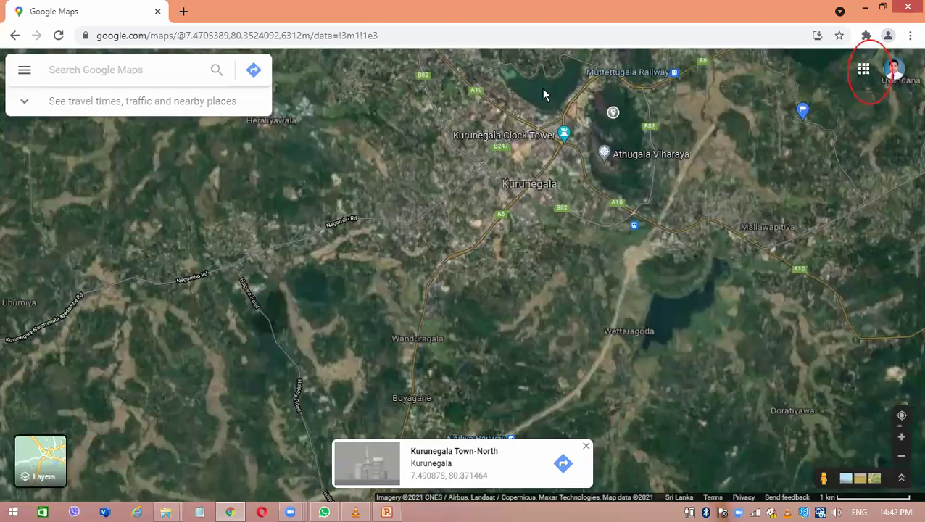
# Step: Zoom the satellite imagery in to the 100 m scale over Kurunegala and look over the Clock Tower and Athugala Viharaya areas
pyautogui.click(902, 438)
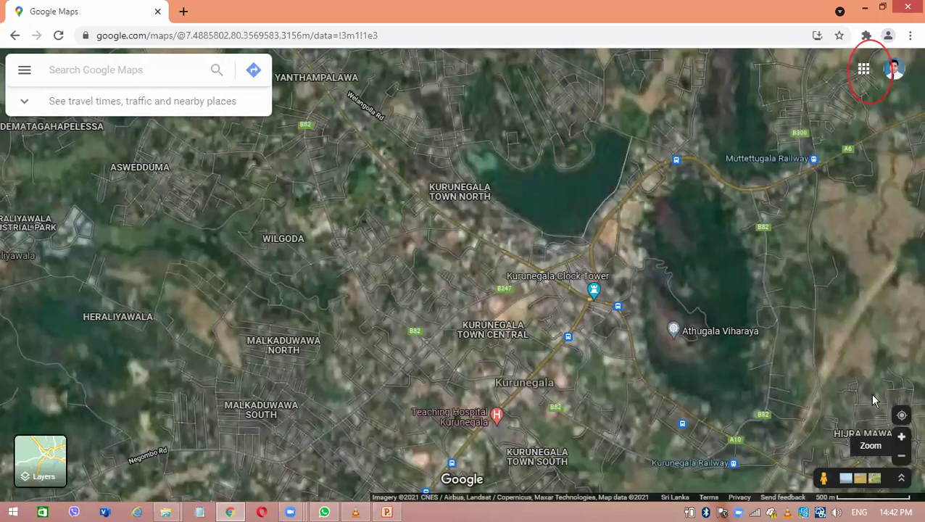
pyautogui.click(902, 438)
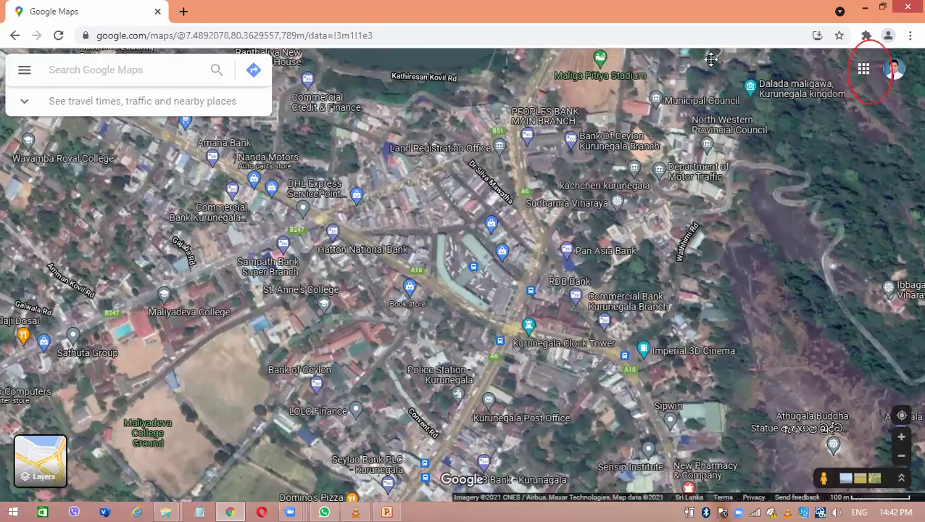
pyautogui.press('Down')
pyautogui.press('Right')
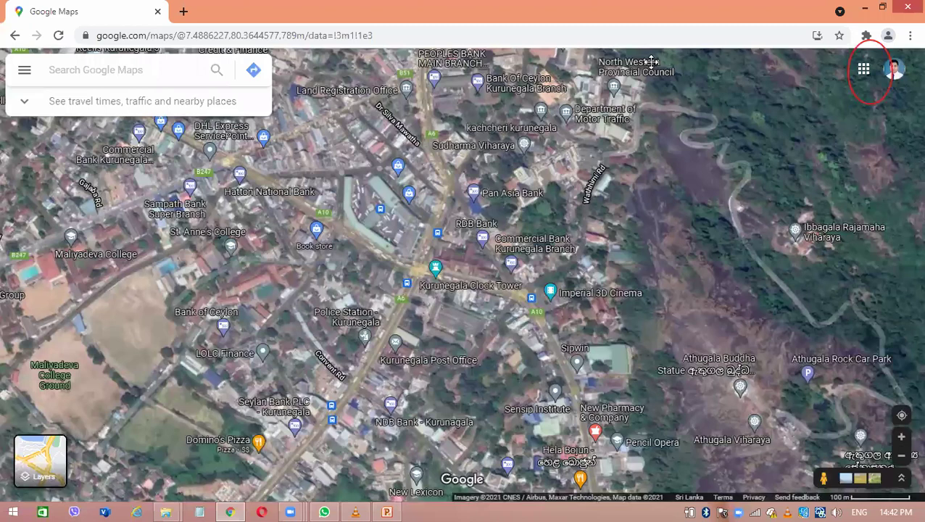
pyautogui.press('Down')
pyautogui.press('Down')
pyautogui.press('Right')
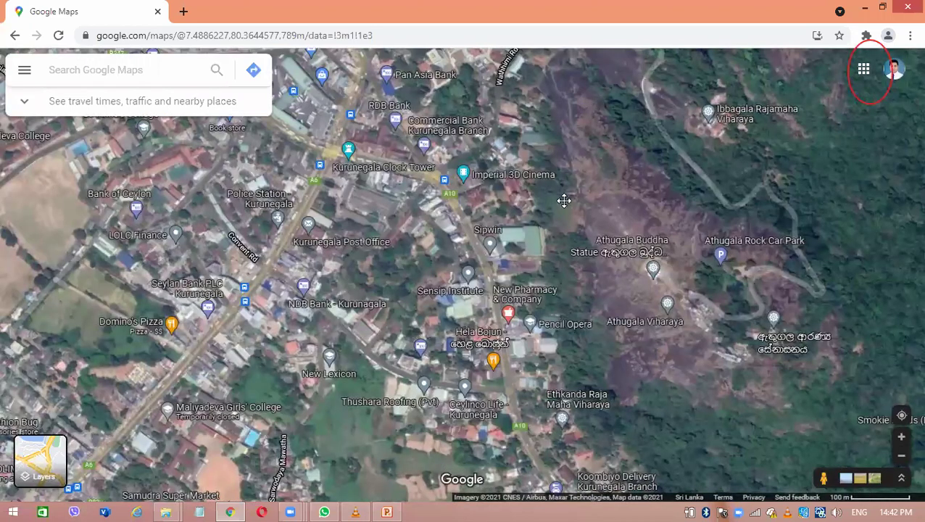
pyautogui.press('Up')
pyautogui.press('Up')
pyautogui.press('Up')
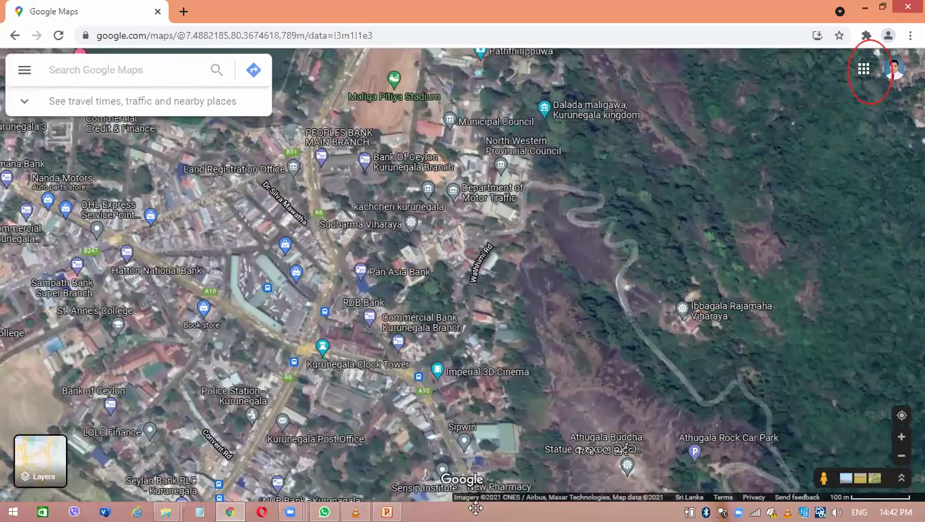
# Step: Move the satellite view north to the lake's edge and follow the A6 road east to Muttettugala
pyautogui.press('Up')
pyautogui.press('Up')
pyautogui.press('Up')
pyautogui.press('Up')
pyautogui.press('Up')
pyautogui.press('Right')
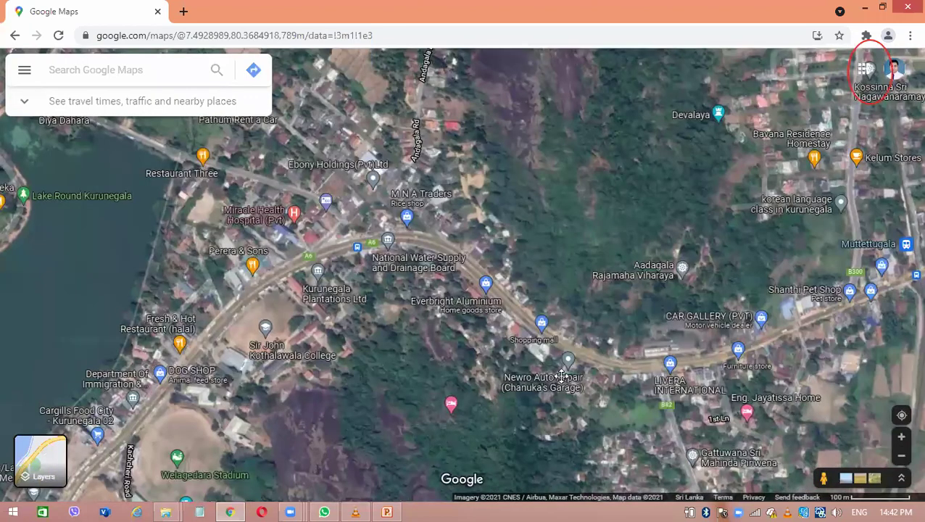
pyautogui.press('Right')
pyautogui.press('Right')
pyautogui.press('Right')
pyautogui.press('Right')
pyautogui.press('Right')
pyautogui.press('Up')
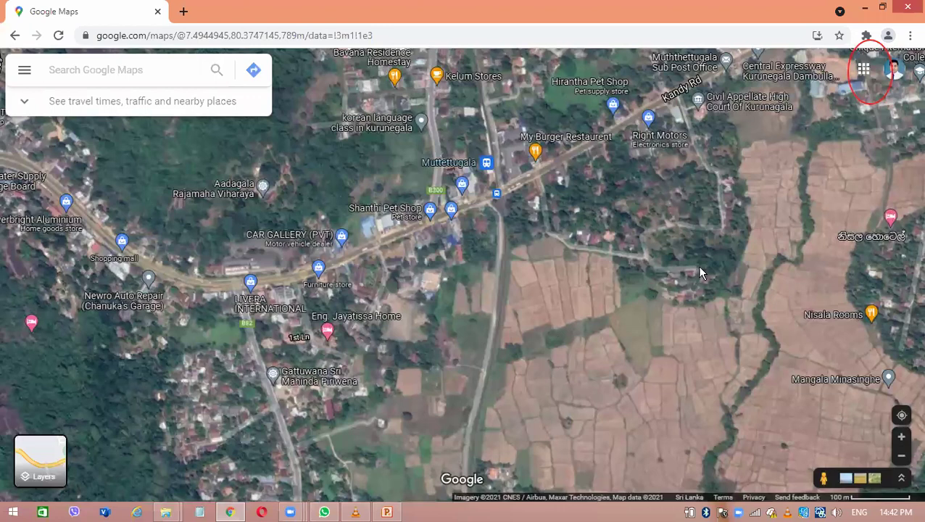
# Step: Follow Kandy Rd east on the satellite imagery, past the paddy fields, to the Yaggapitiya-Uyandana Rd junction
pyautogui.press('Right')
pyautogui.press('Right')
pyautogui.press('Right')
pyautogui.press('Right')
pyautogui.press('Up')
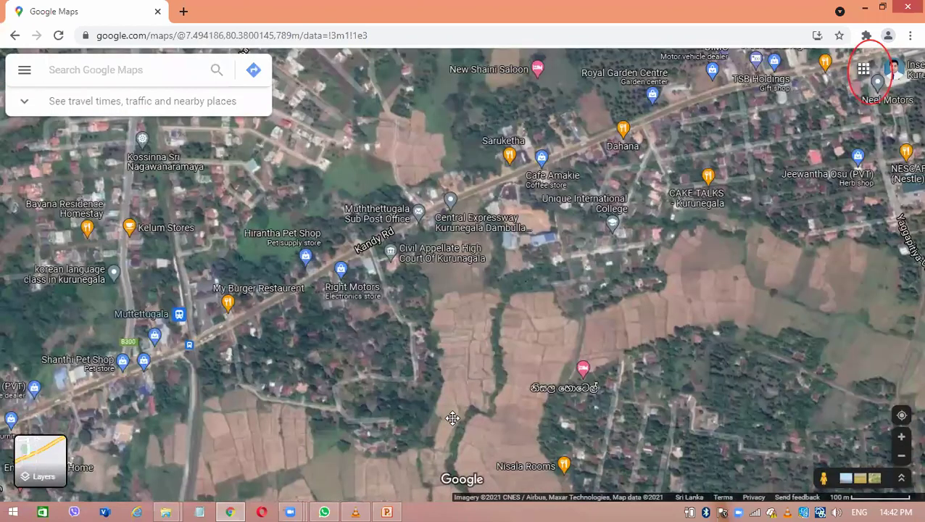
pyautogui.moveTo(452, 418); pyautogui.dragTo(454, 419)
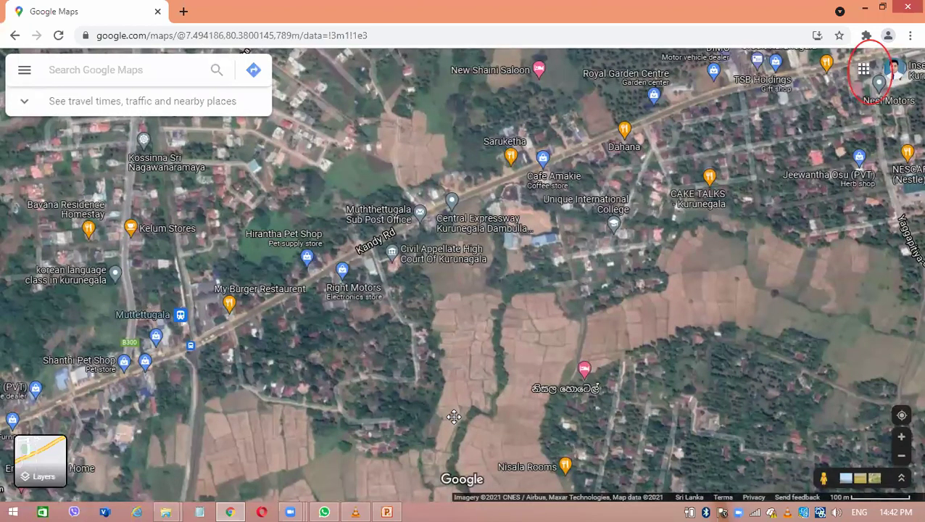
pyautogui.moveTo(453, 417); pyautogui.dragTo(454, 415)
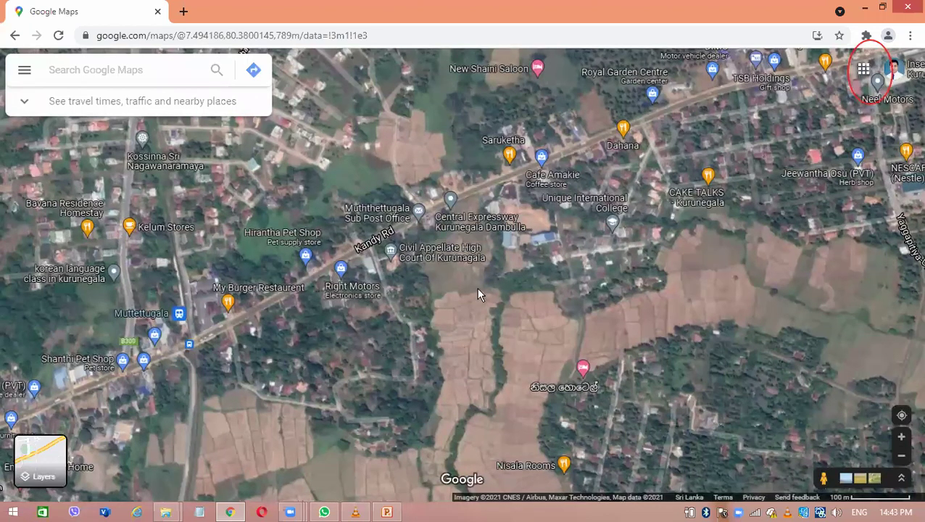
pyautogui.moveTo(477, 295); pyautogui.dragTo(400, 317)
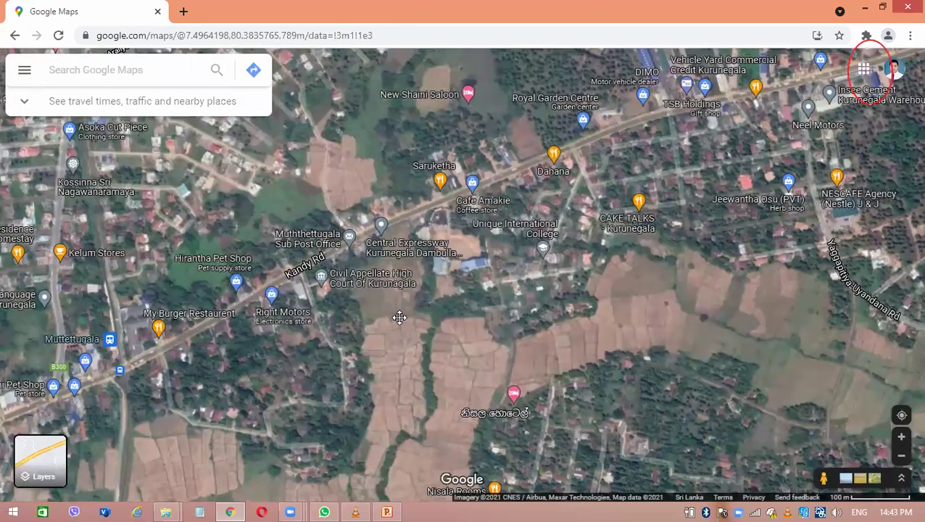
pyautogui.press('Right')
pyautogui.press('Up')
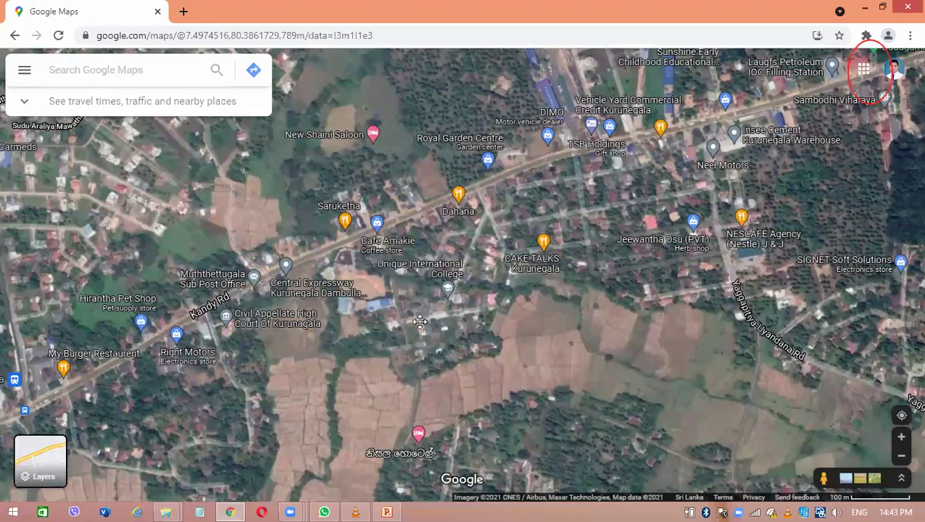
pyautogui.moveTo(710, 181); pyautogui.dragTo(596, 197)
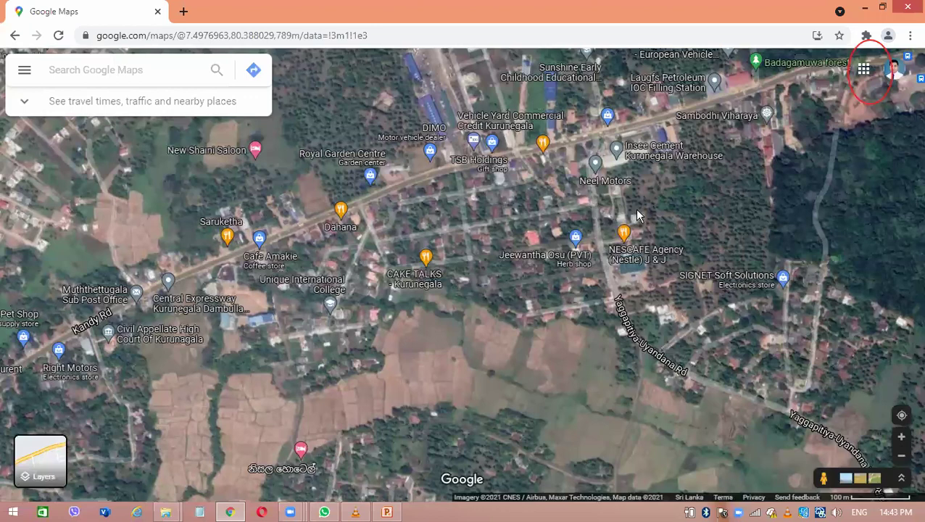
# Step: Zoom the satellite imagery in to the 10 m scale on the buildings around NESCAFE Agency on Yaggapitiya-Uyandana Rd
pyautogui.click(902, 438)
pyautogui.click(811, 150)
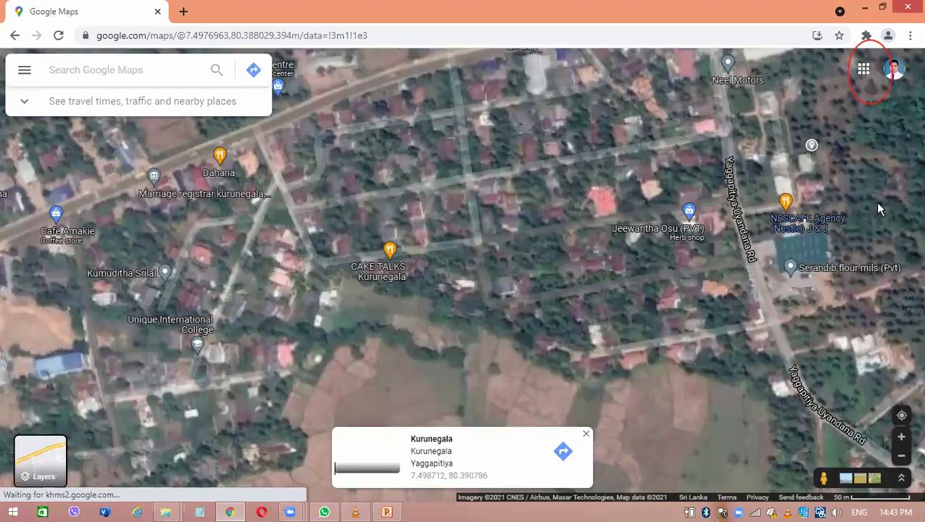
pyautogui.click(903, 438)
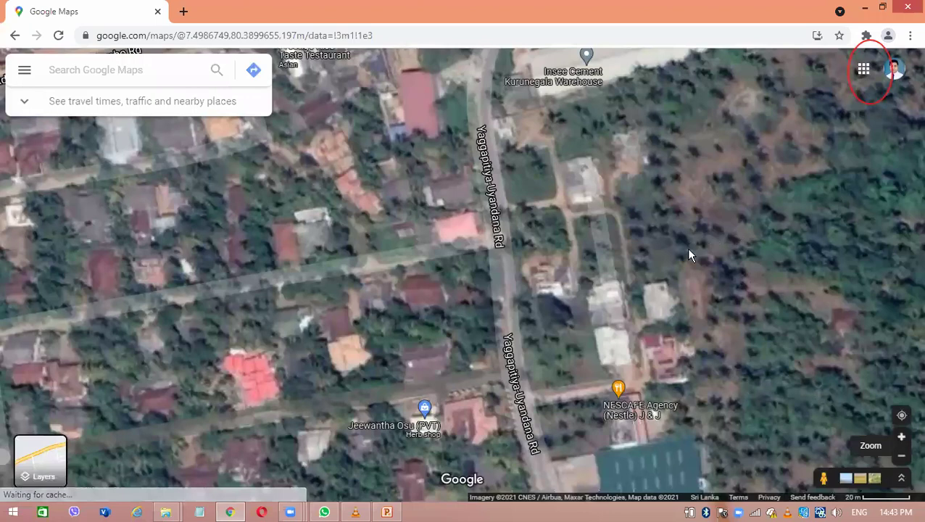
pyautogui.moveTo(722, 275); pyautogui.dragTo(655, 184)
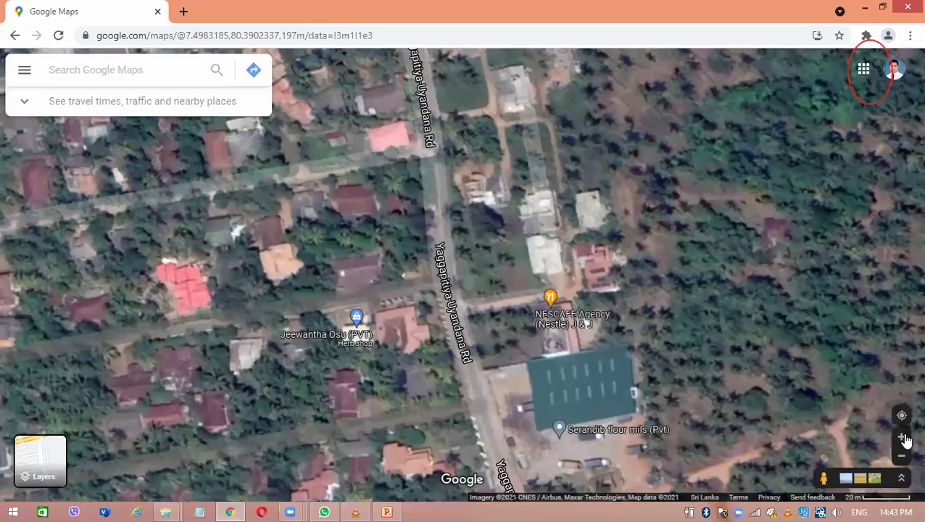
pyautogui.click(902, 438)
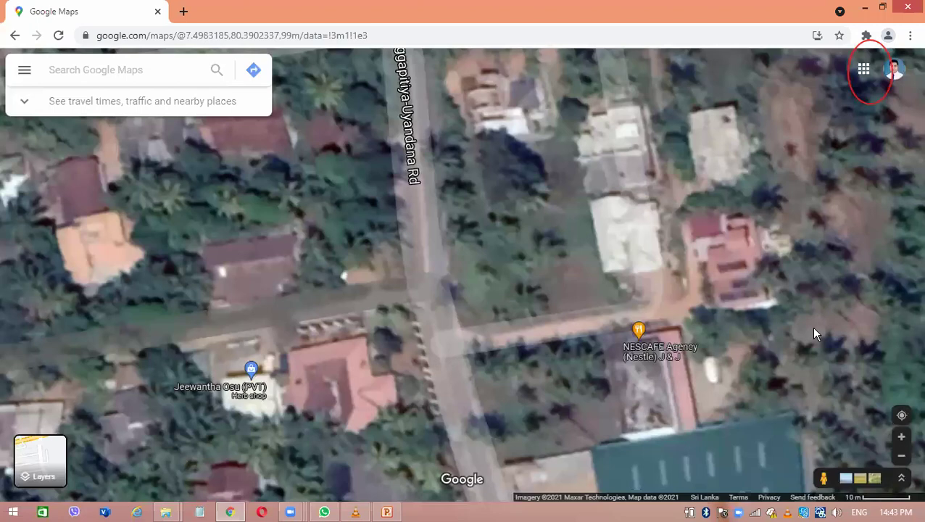
# Step: Switch from satellite imagery back to the standard map and bring the Kandy area into view at the 5 km scale
pyautogui.click(900, 456)
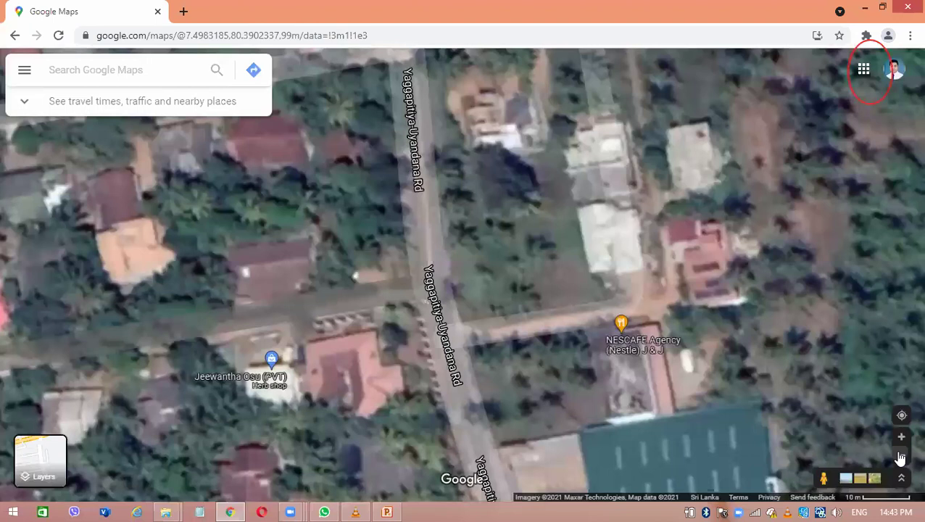
pyautogui.click(900, 457)
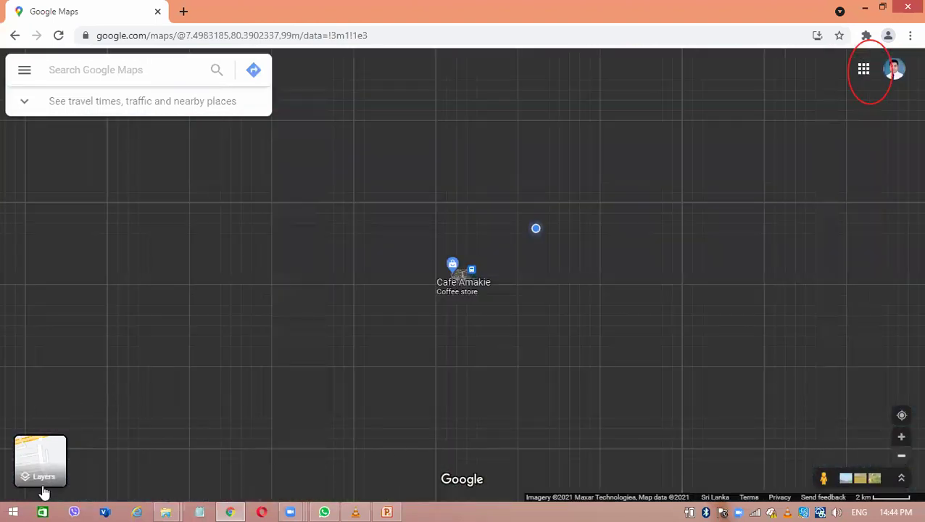
pyautogui.click(56, 460)
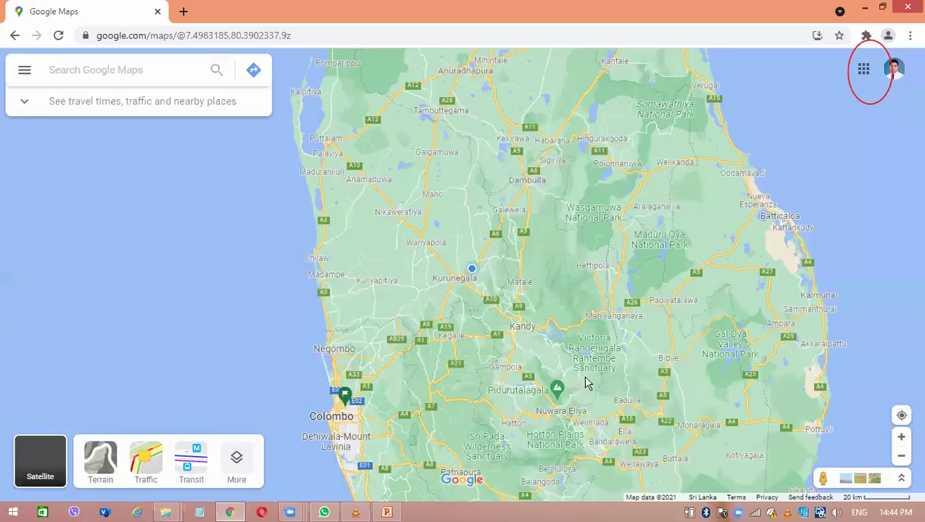
pyautogui.moveTo(587, 384); pyautogui.dragTo(667, 352)
pyautogui.scroll(4, 667, 351)
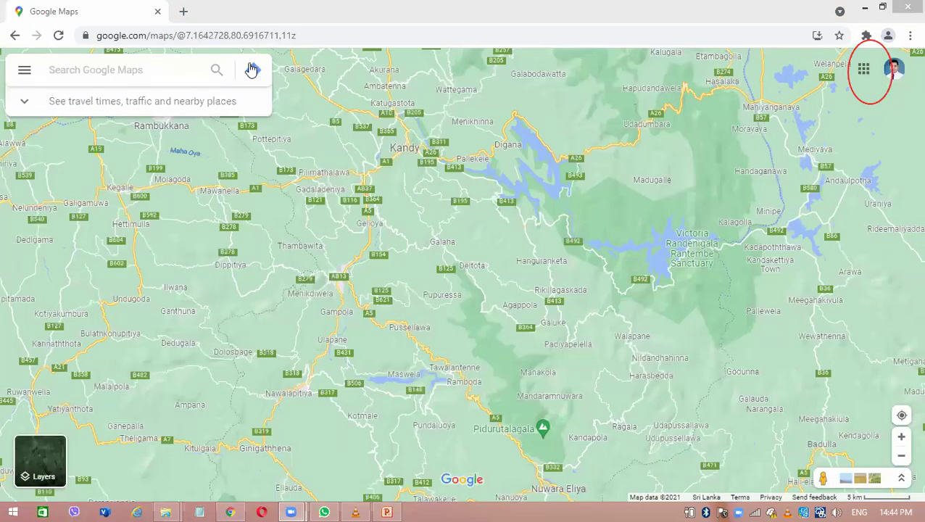
# Step: Select the map's full web address, switch to Zoom, and return to the map in Chrome
pyautogui.click(240, 35)
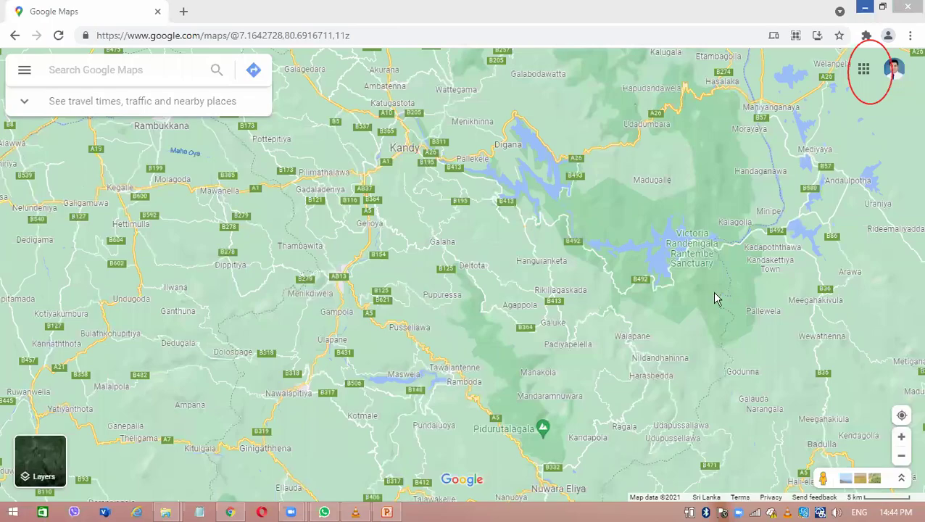
pyautogui.click(291, 512)
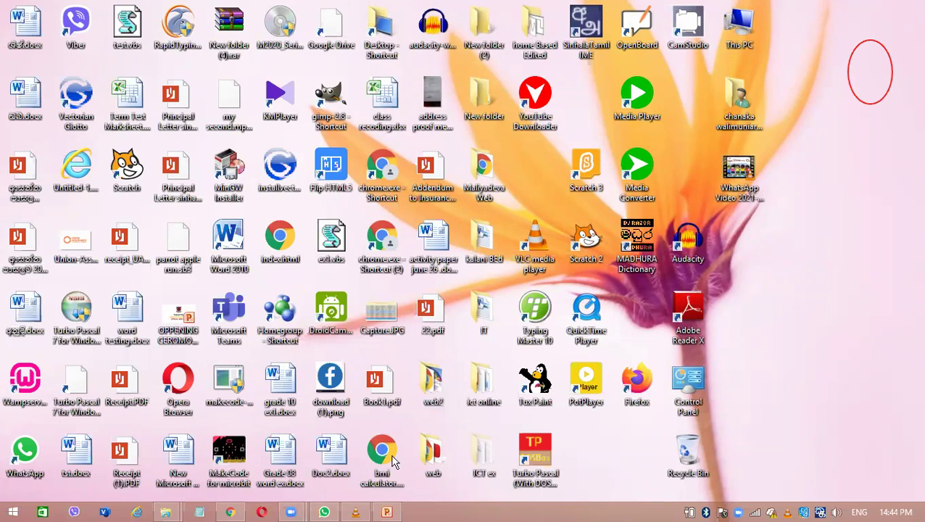
pyautogui.click(242, 513)
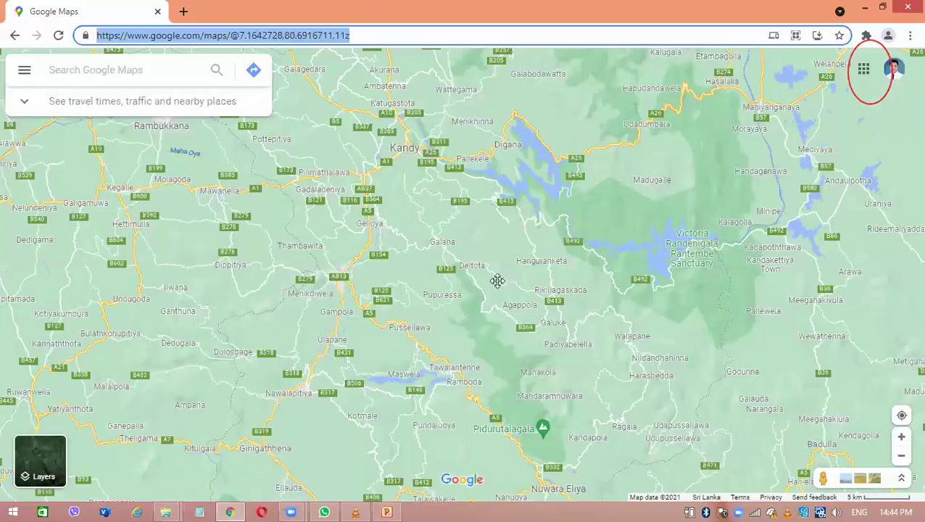
# Step: Zoom the map out from Sri Lanka's hill country, past India and the Persian Gulf, to the 2000 km world scale
pyautogui.moveTo(498, 281); pyautogui.dragTo(394, 325)
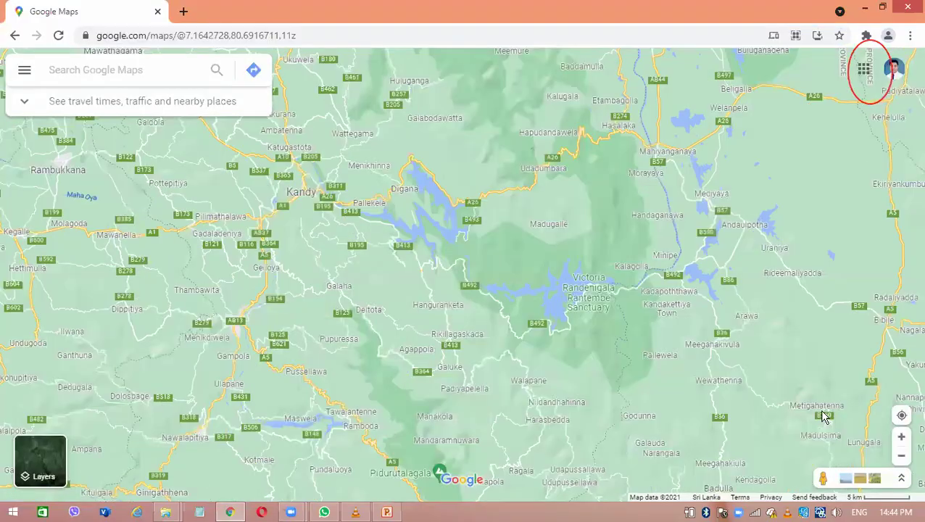
pyautogui.click(906, 457)
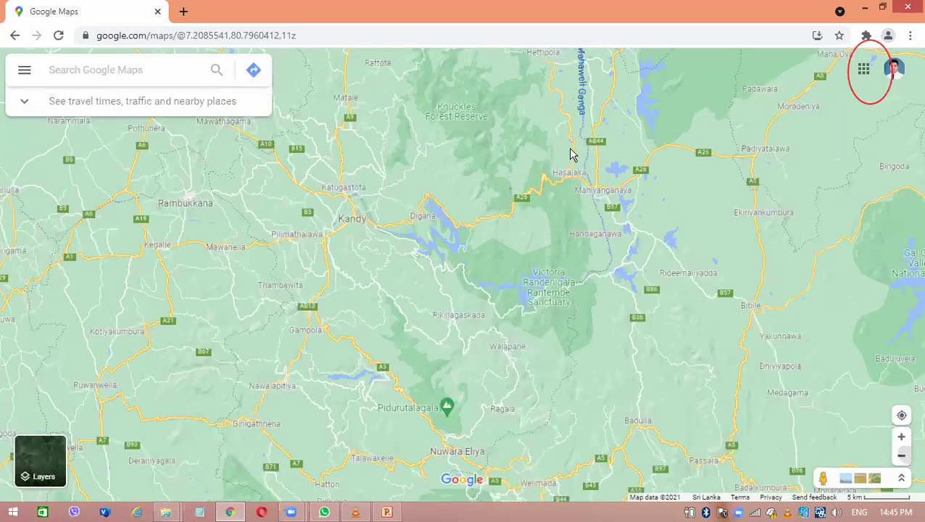
pyautogui.scroll(-5, 687, 315)
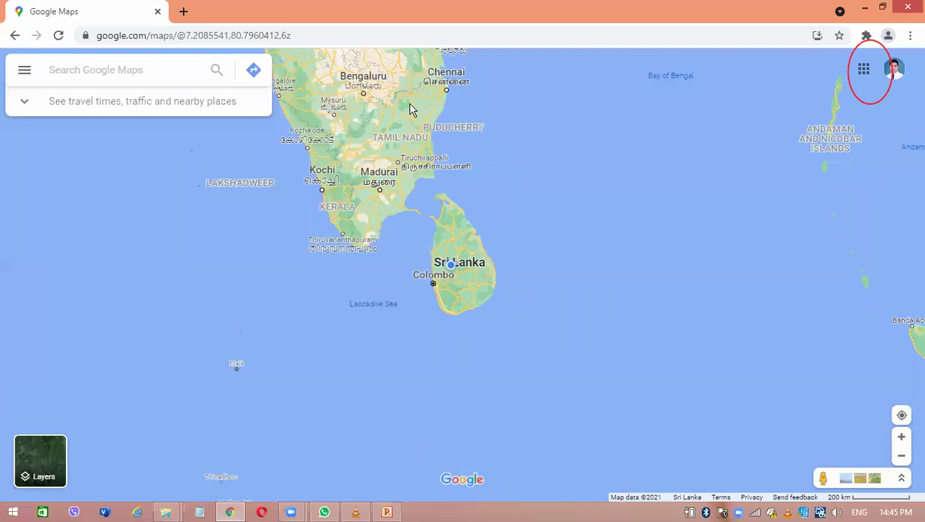
pyautogui.moveTo(387, 118); pyautogui.dragTo(487, 201)
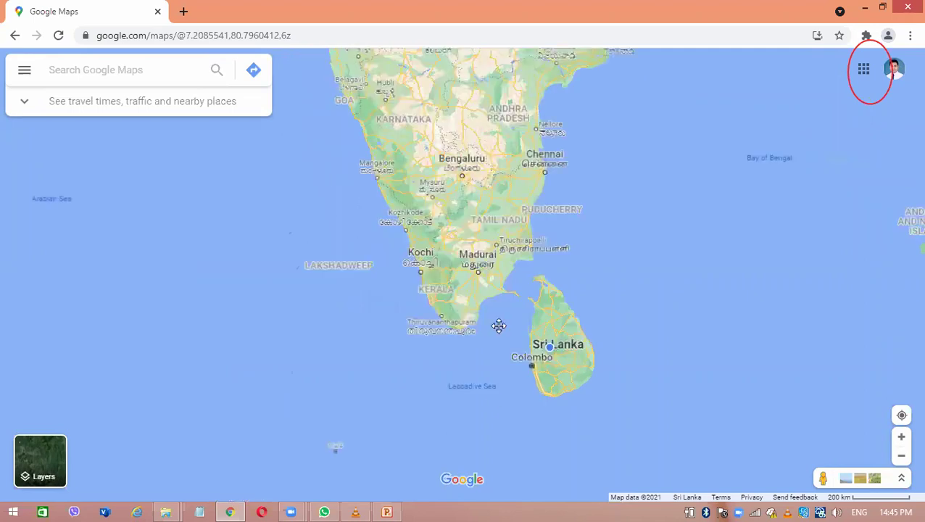
pyautogui.moveTo(499, 325); pyautogui.dragTo(496, 401)
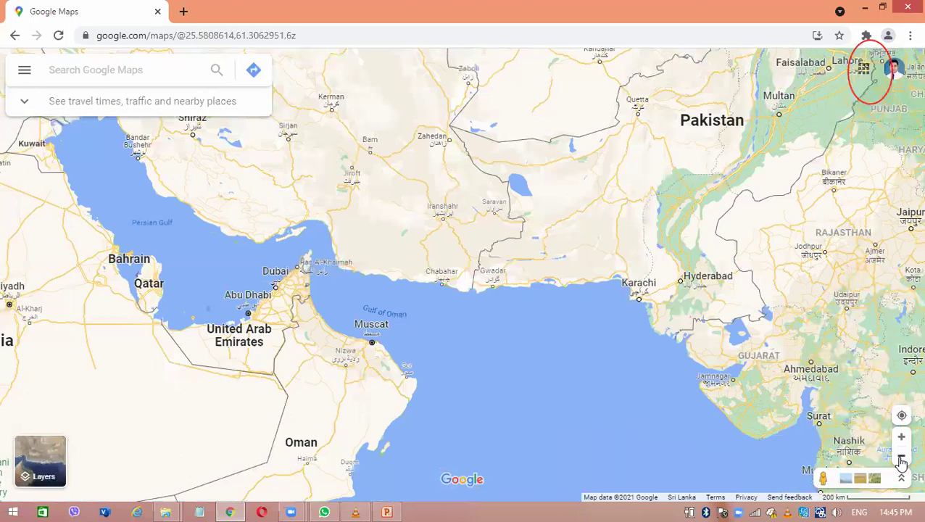
pyautogui.doubleClick(901, 459)
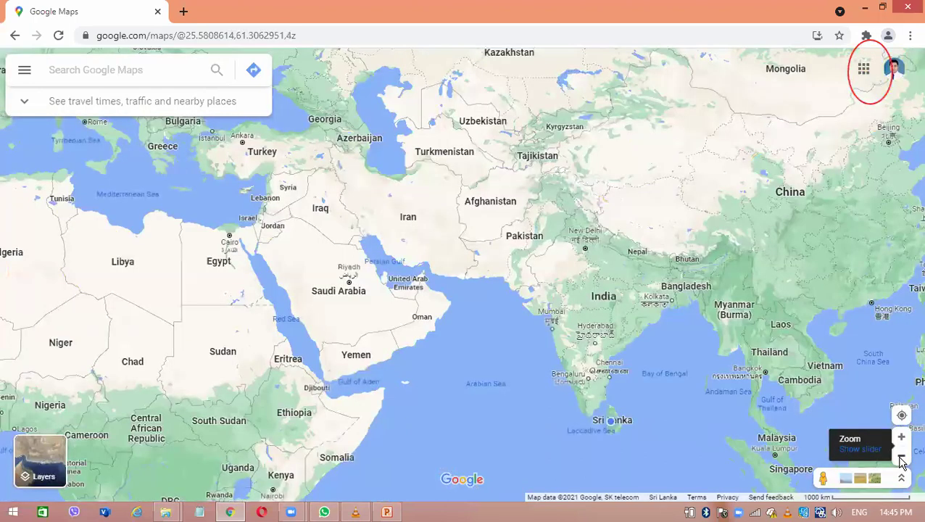
pyautogui.click(901, 459)
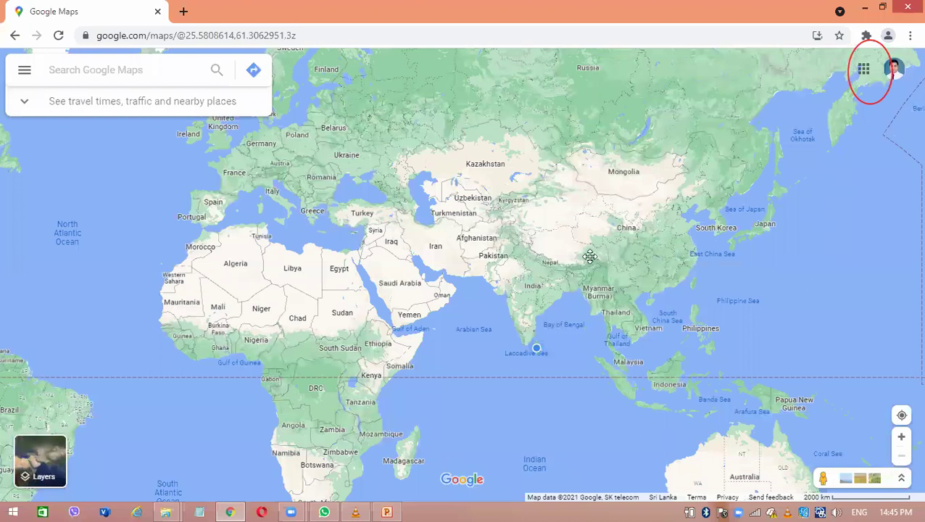
# Step: Look across the world map from Asia to Australia and the Pacific, and return to the Indian Ocean and Africa
pyautogui.moveTo(589, 256); pyautogui.dragTo(566, 266)
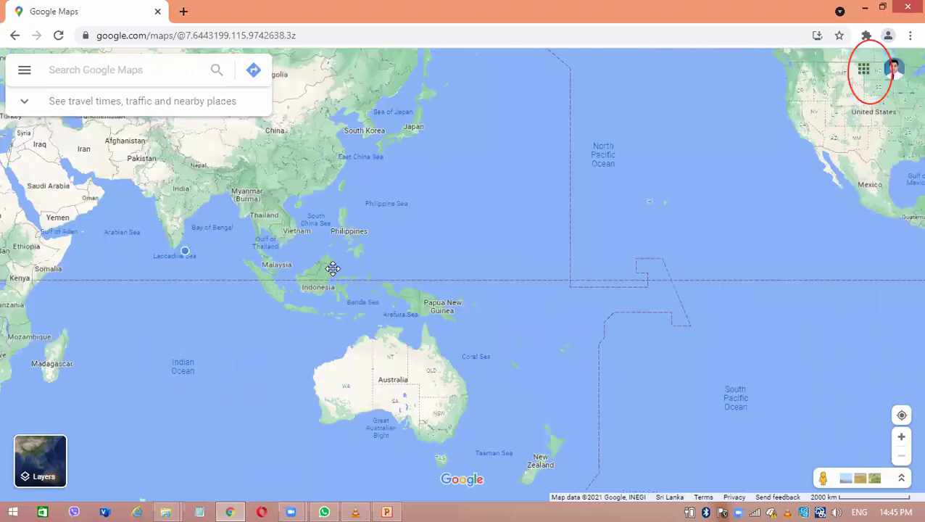
pyautogui.moveTo(343, 275); pyautogui.dragTo(358, 283)
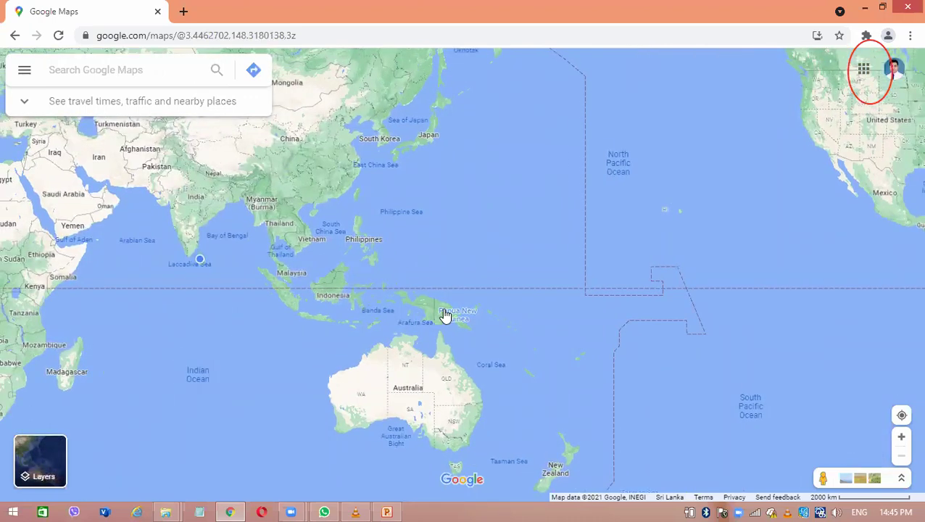
pyautogui.click(479, 285)
pyautogui.moveTo(522, 294); pyautogui.dragTo(594, 283)
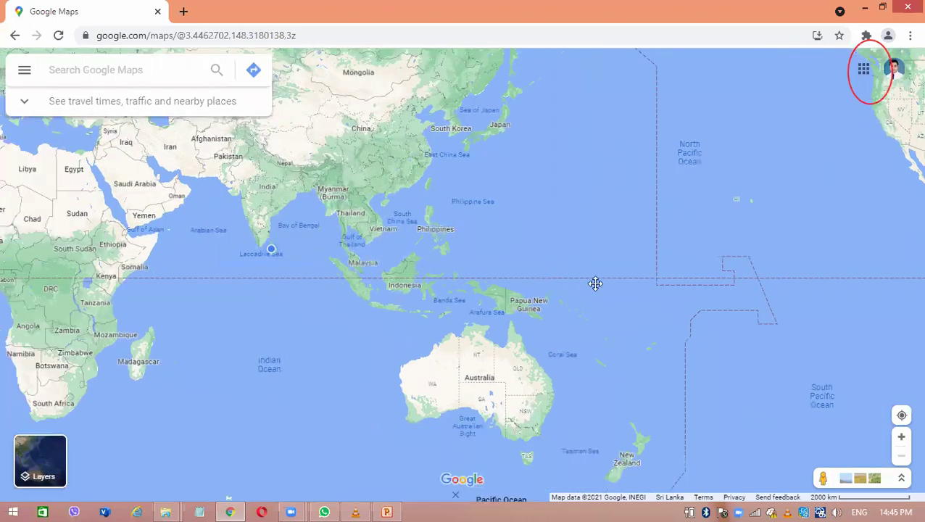
pyautogui.moveTo(328, 288); pyautogui.dragTo(463, 340)
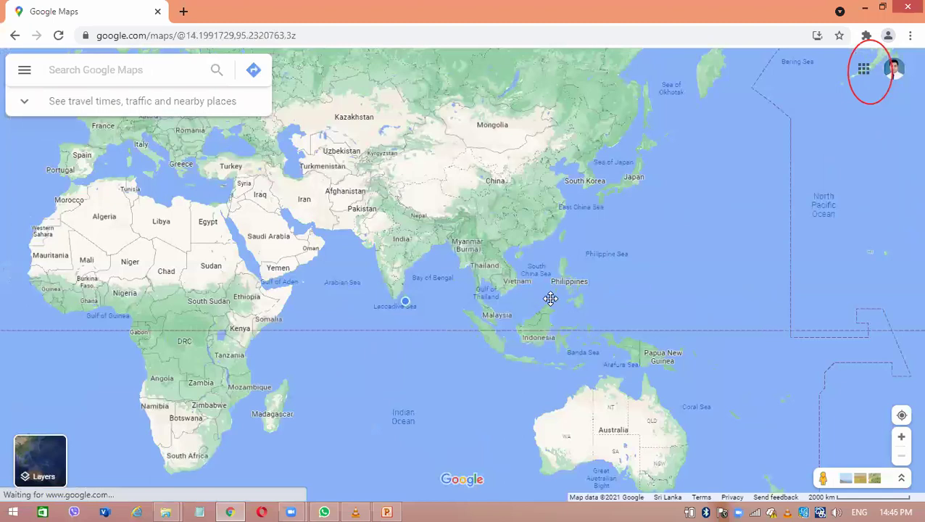
pyautogui.moveTo(524, 378); pyautogui.dragTo(585, 420)
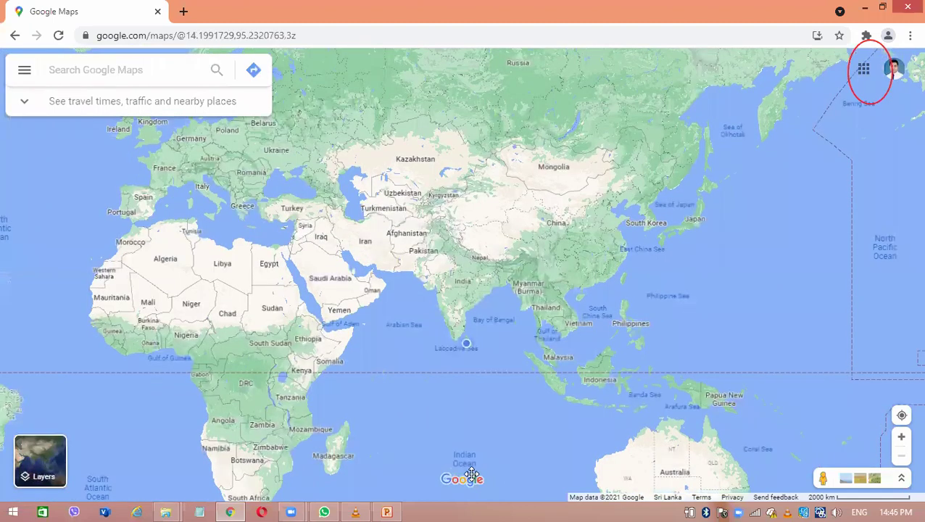